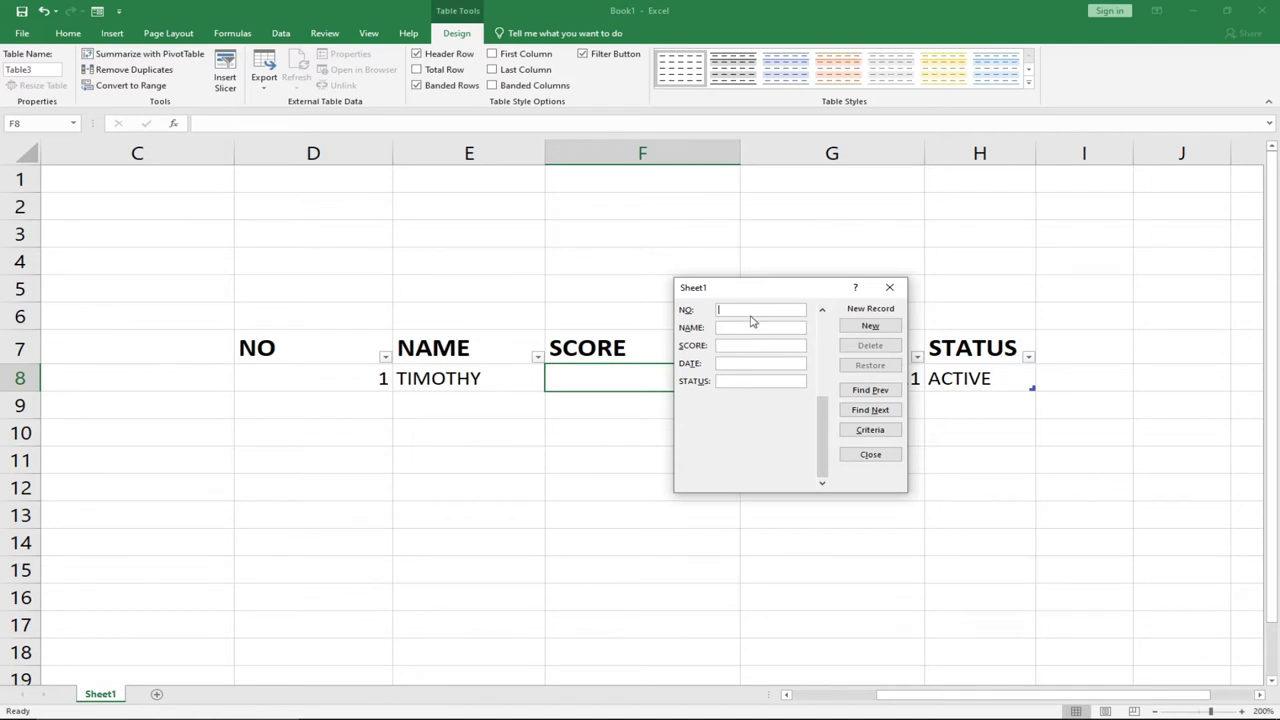
- Add record 2 in the data form: a name, score 80, date 1/07/2021, status ACTION
{"action": "type", "text": "2"}
{"action": "left_click", "coordinate": [766, 328]}
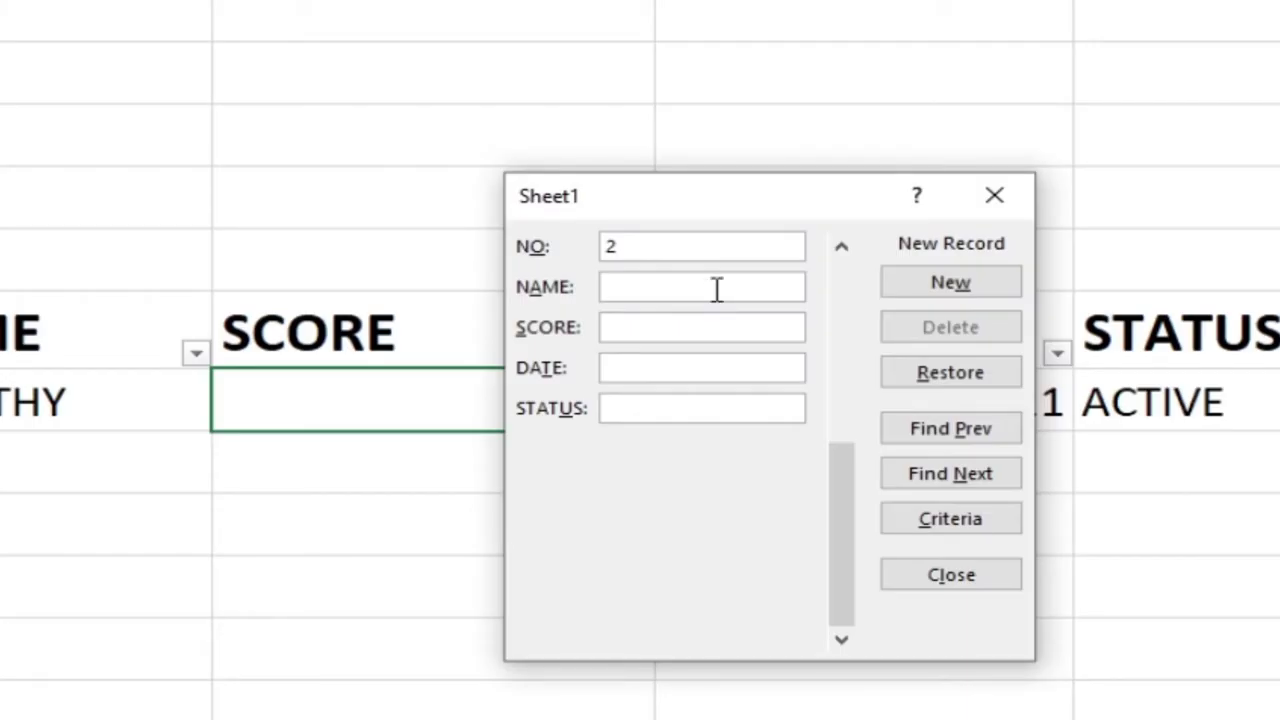
{"action": "type", "text": "AAROO"}
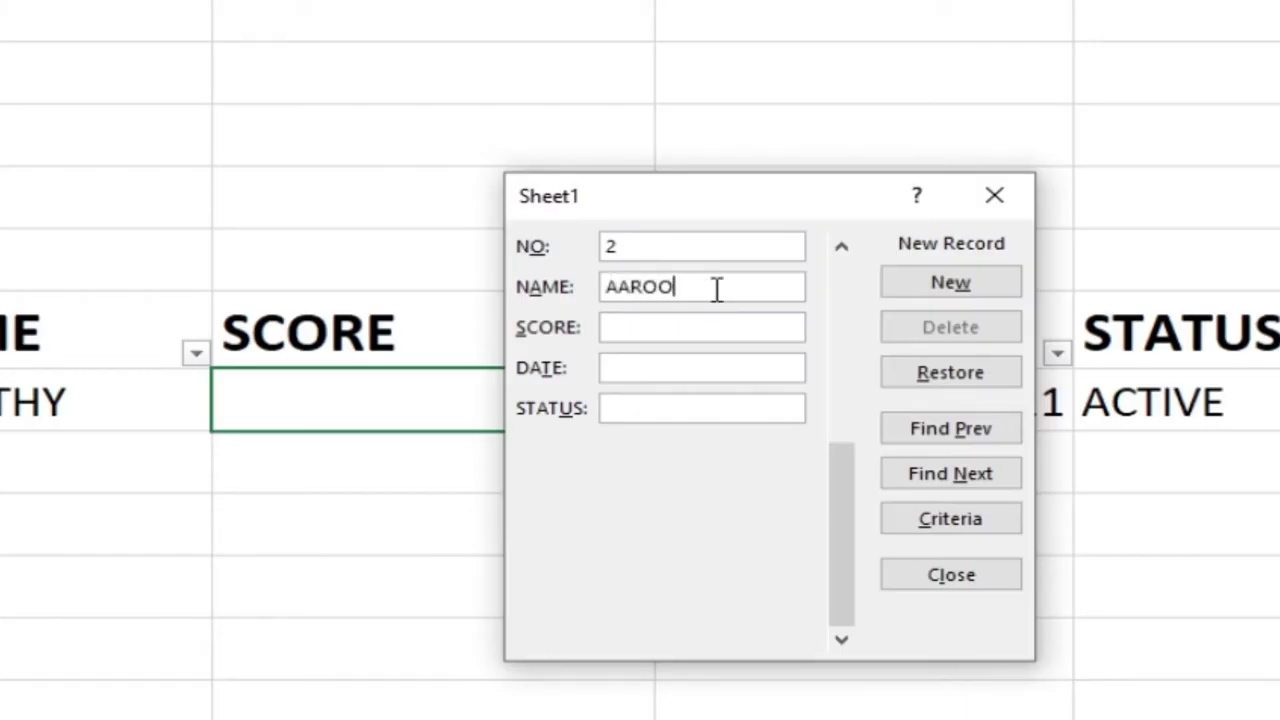
{"action": "key", "text": "BackSpace"}
{"action": "type", "text": "N"}
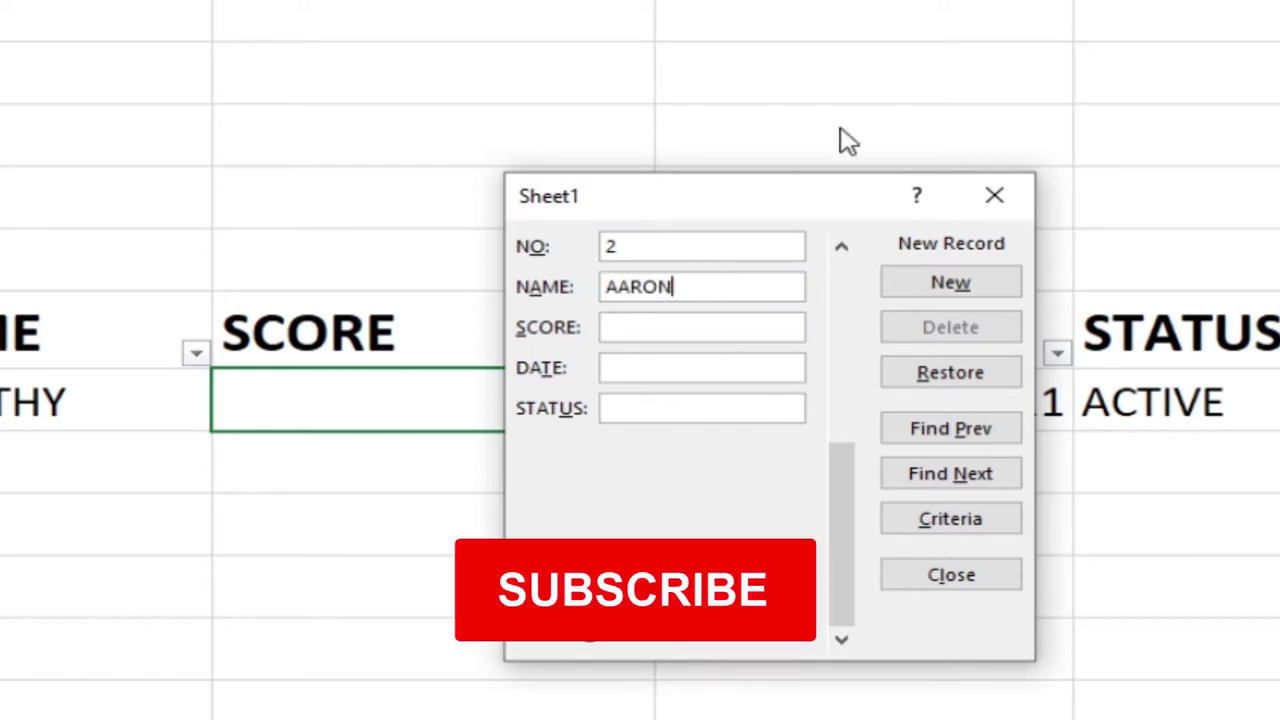
{"action": "left_click", "coordinate": [676, 336]}
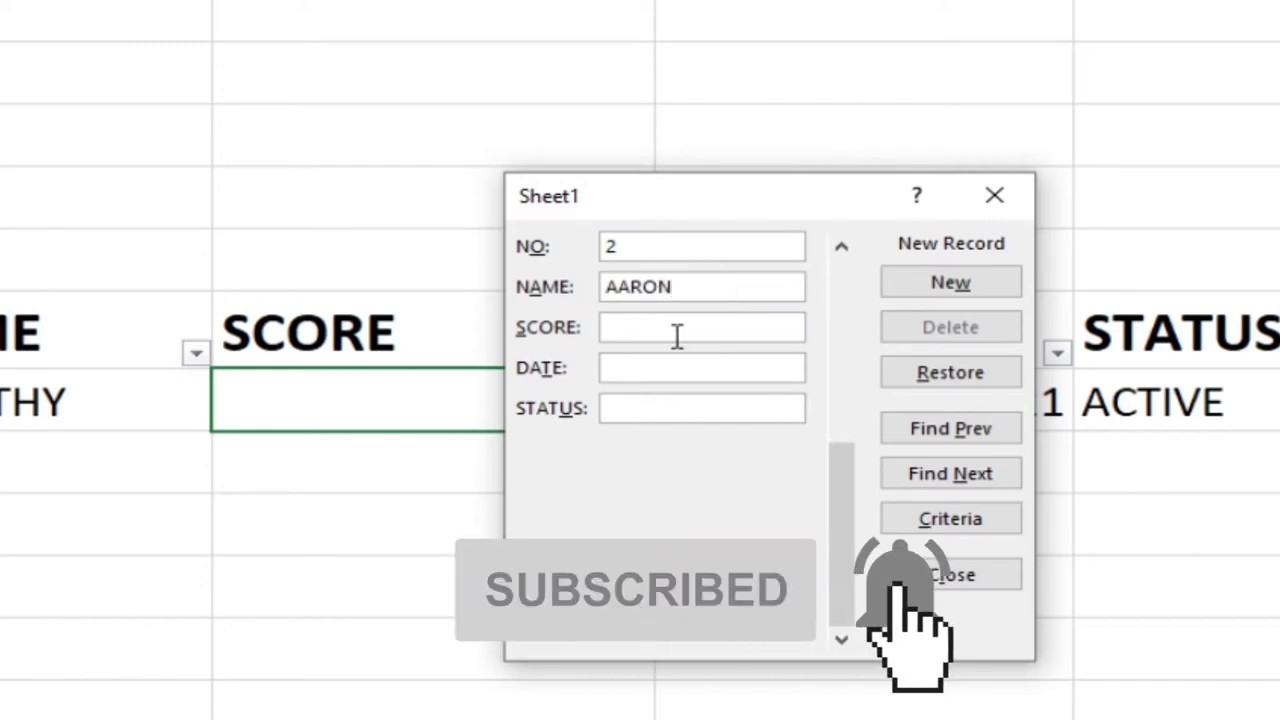
{"action": "type", "text": "80"}
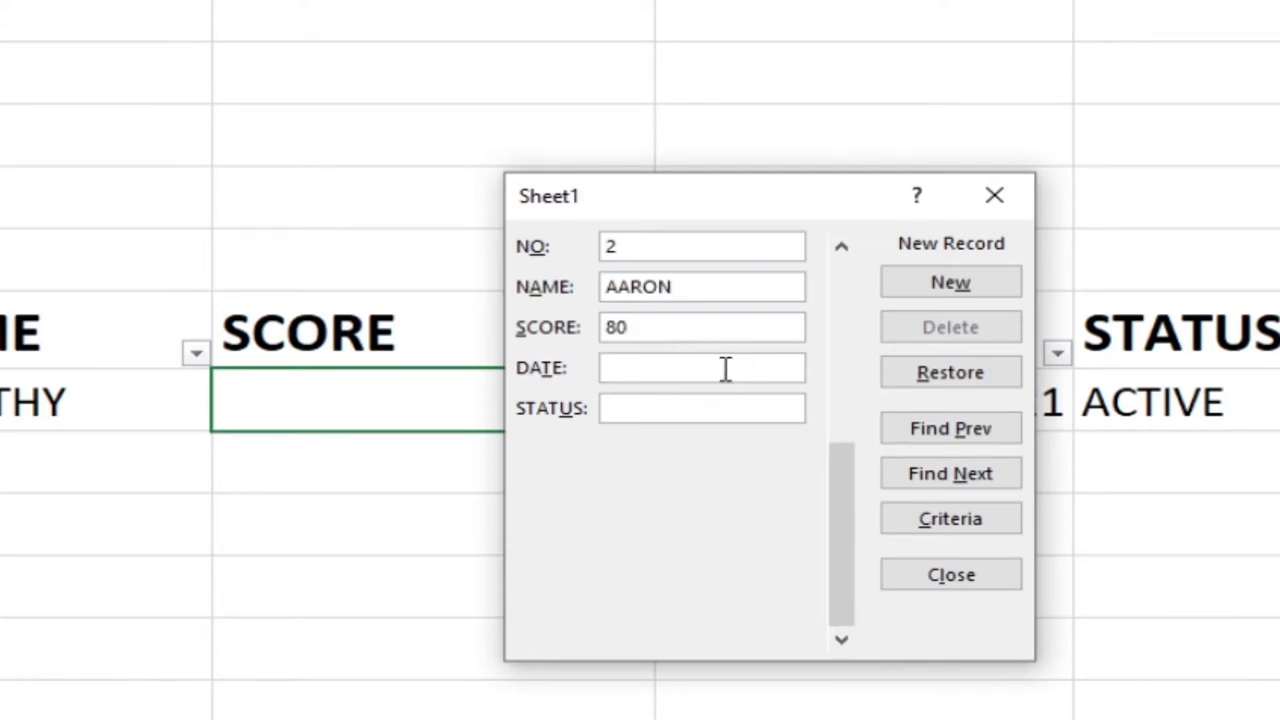
{"action": "type", "text": "1/07/2021"}
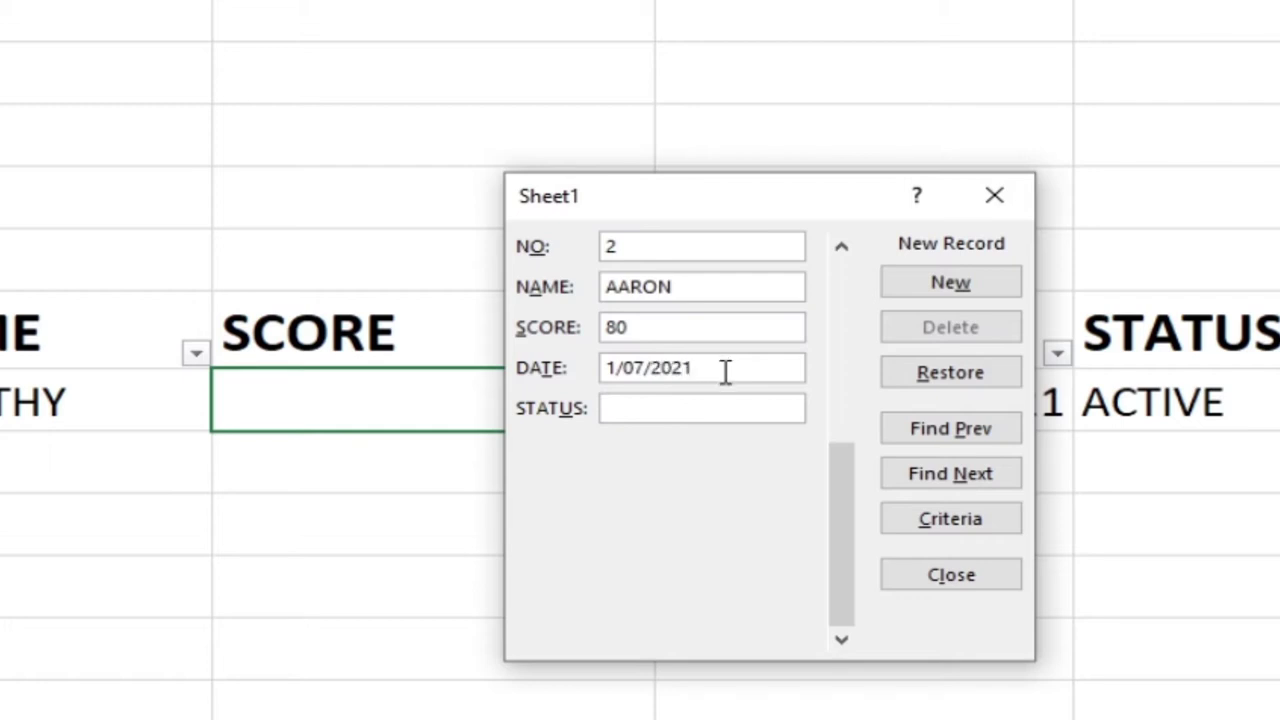
{"action": "left_click", "coordinate": [720, 404]}
{"action": "type", "text": "ACTION"}
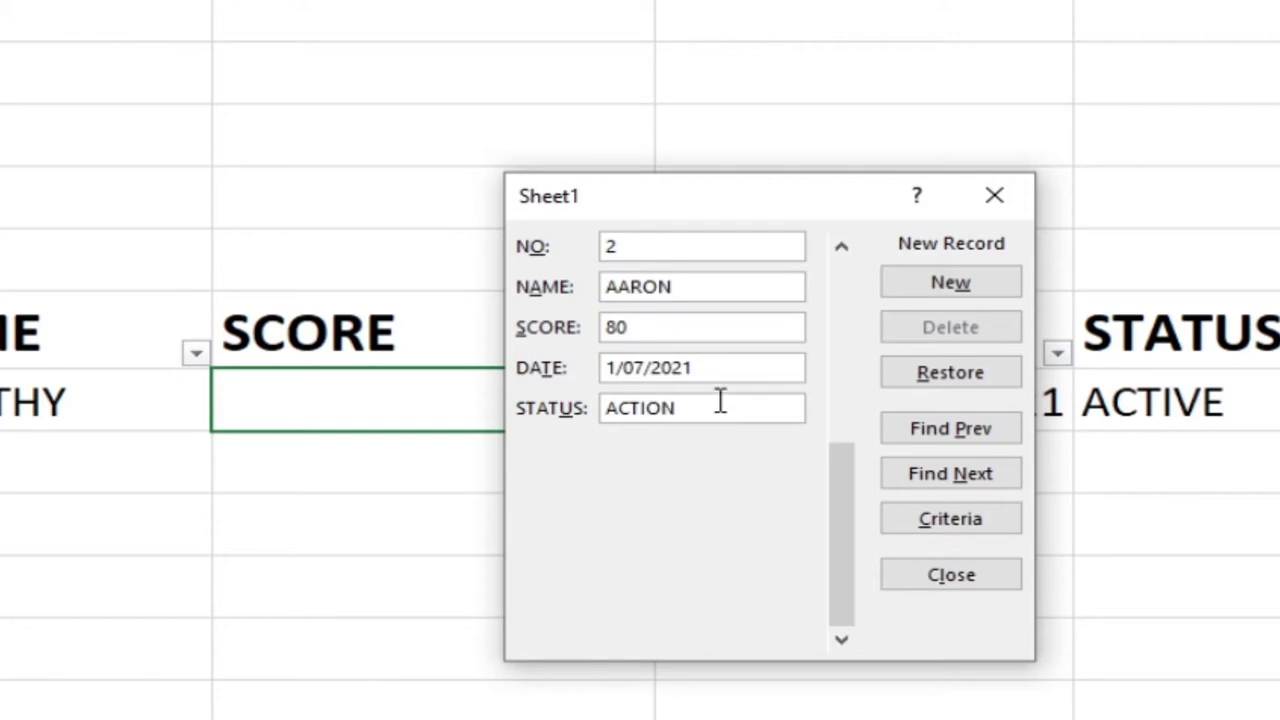
{"action": "left_click", "coordinate": [948, 287]}
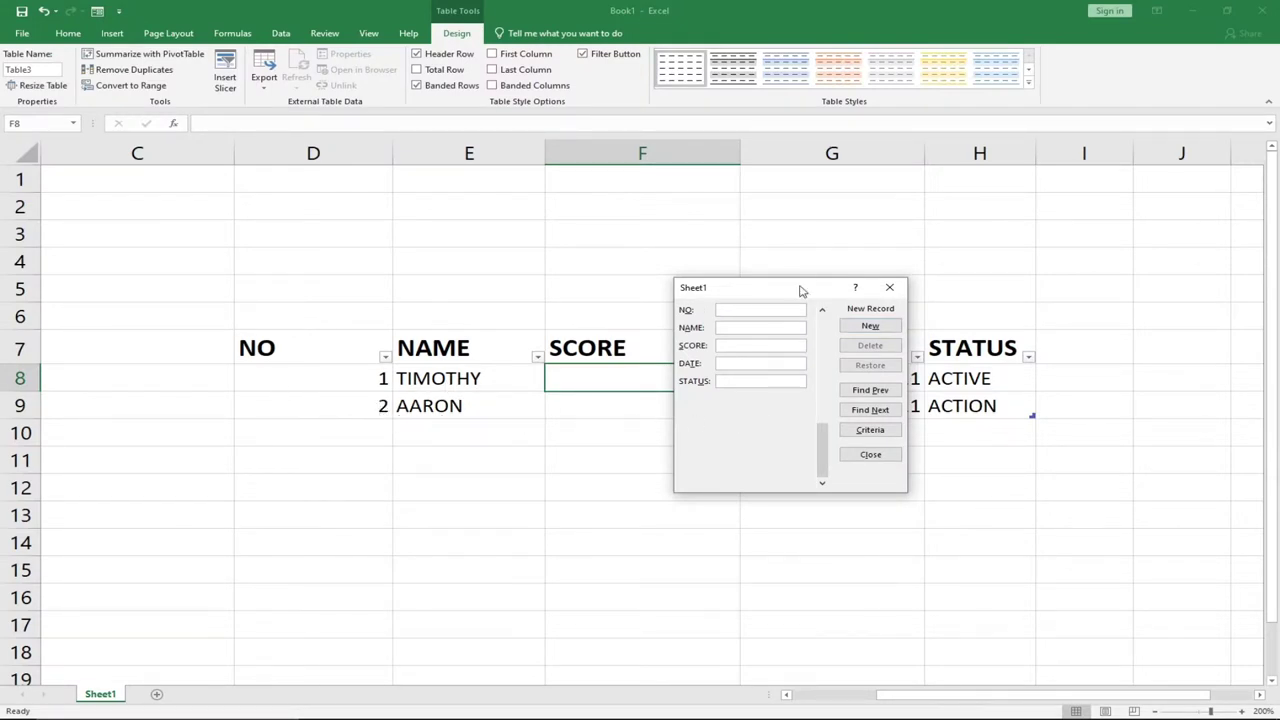
- Close the data form and undo back to a plain range with only record 1
{"action": "left_click_drag", "start_coordinate": [791, 290], "coordinate": [600, 287]}
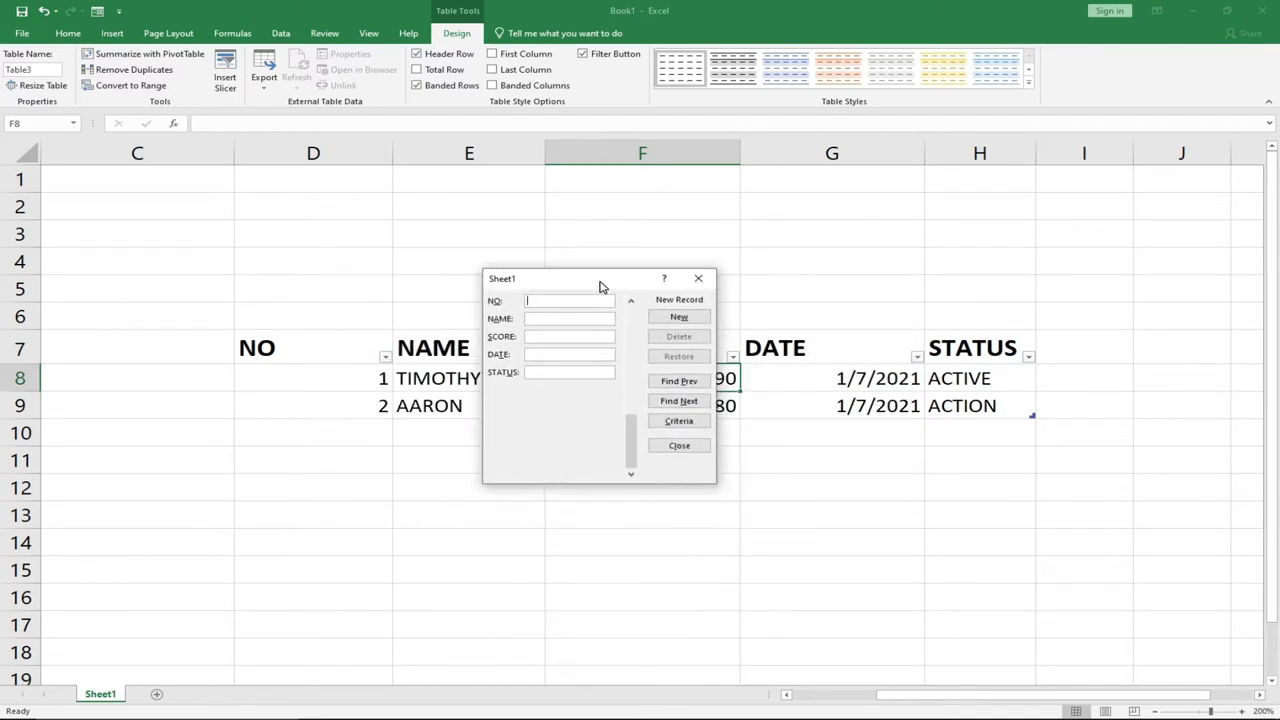
{"action": "left_click", "coordinate": [698, 278]}
{"action": "key", "text": "ctrl+z"}
{"action": "key", "text": "ctrl+z"}
{"action": "key", "text": "ctrl+z"}
{"action": "key", "text": "ctrl+z"}
{"action": "key", "text": "ctrl+z"}
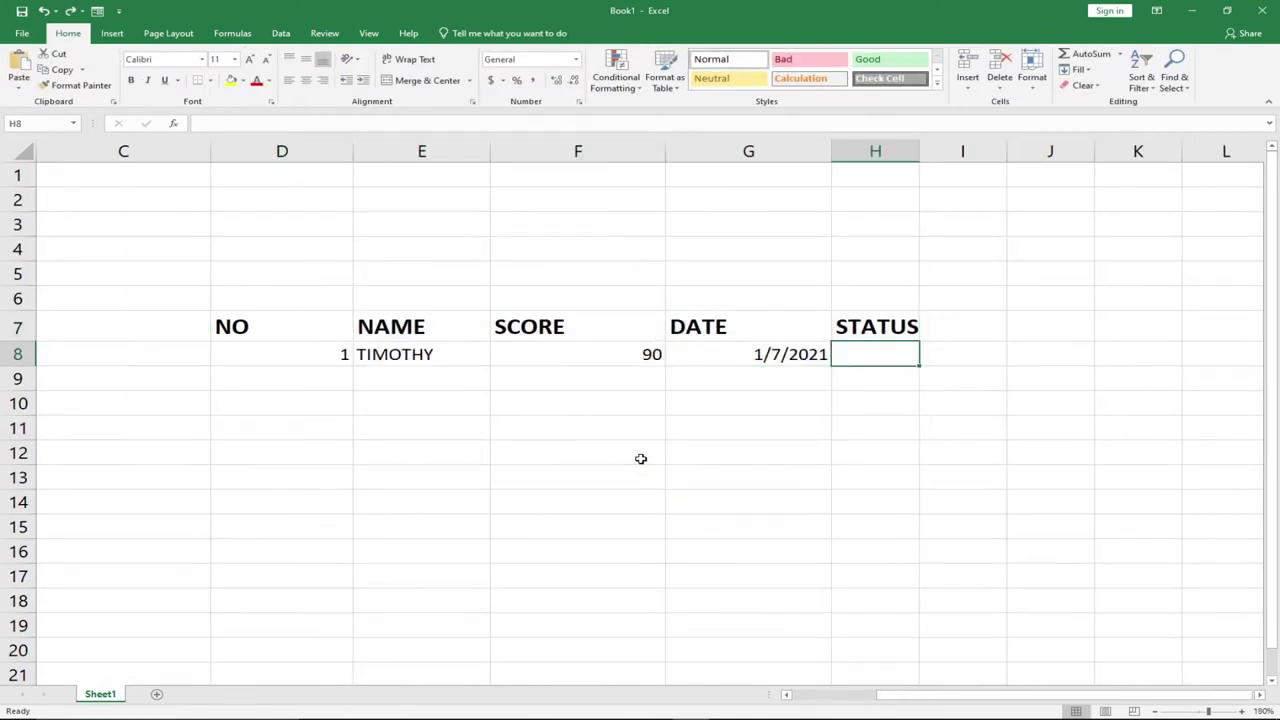
- Remove Form from the Quick Access Toolbar via More Commands, then select D7:H8
{"action": "left_click", "coordinate": [120, 13]}
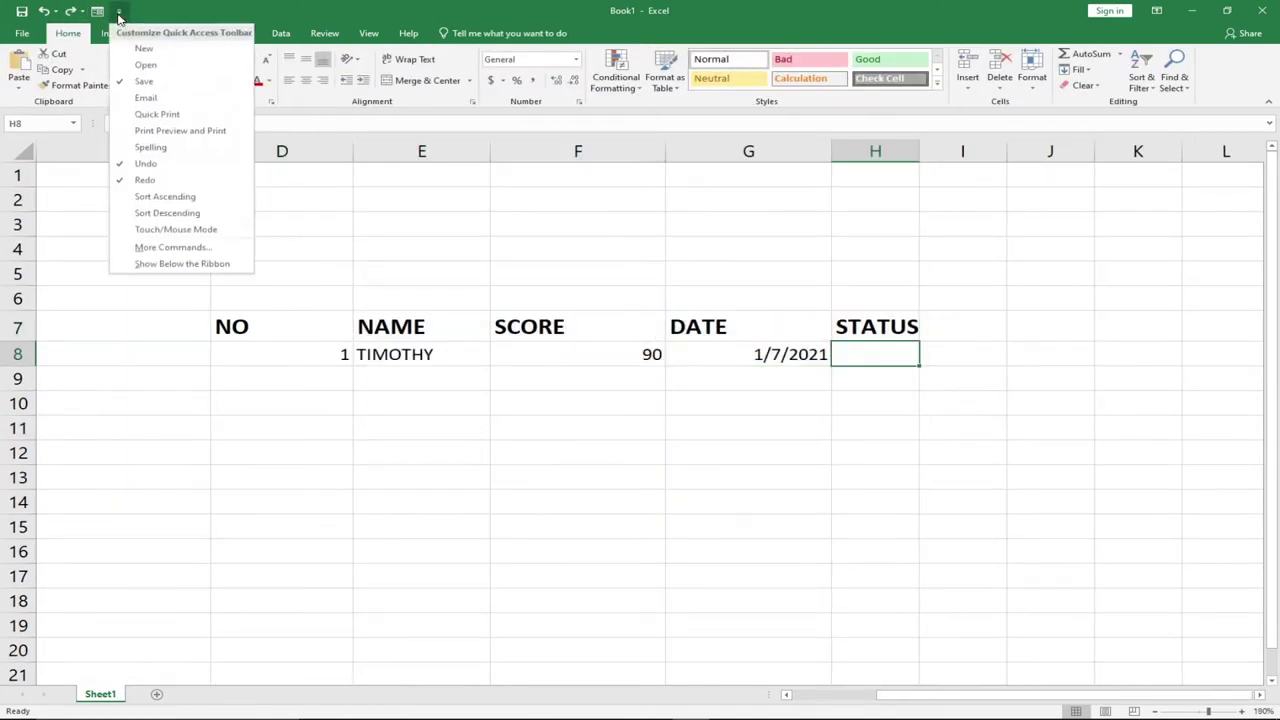
{"action": "left_click", "coordinate": [157, 248]}
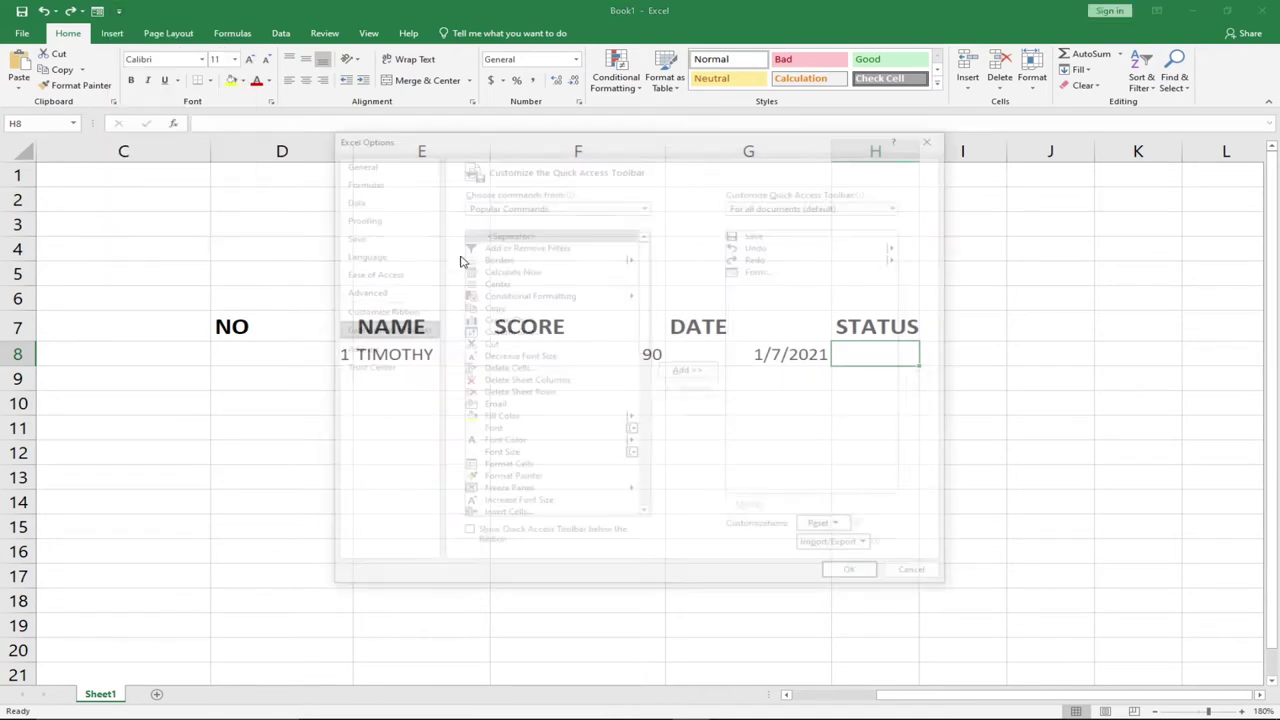
{"action": "left_click", "coordinate": [760, 270]}
{"action": "left_click", "coordinate": [690, 390]}
{"action": "left_click", "coordinate": [855, 576]}
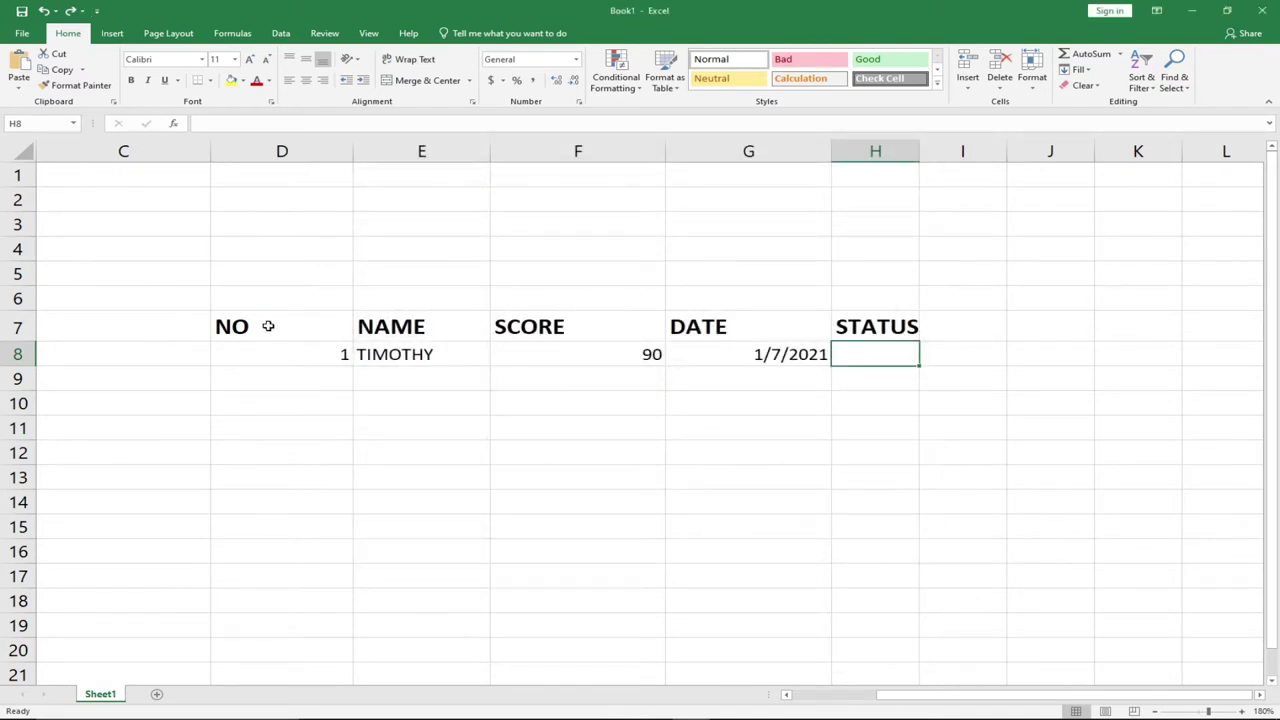
{"action": "left_click_drag", "start_coordinate": [271, 319], "coordinate": [849, 334]}
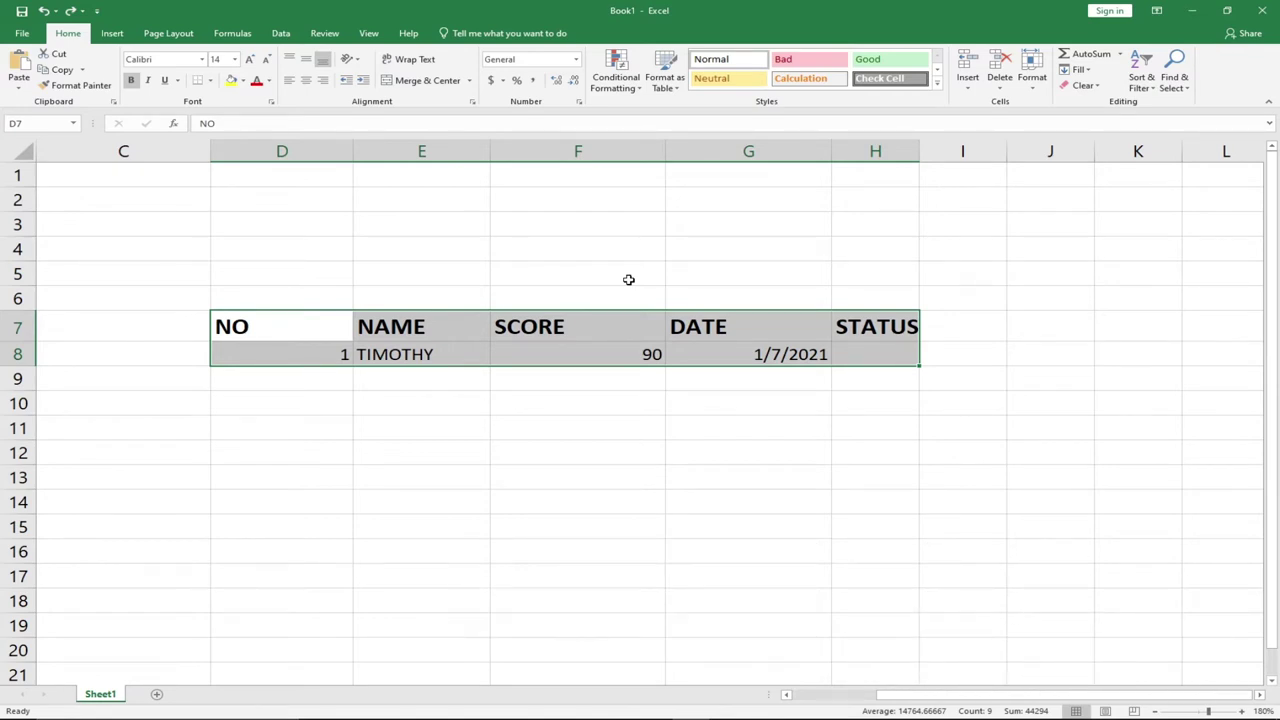
- Convert the header and data range D7:H8 into an Excel table
{"action": "left_click", "coordinate": [435, 352]}
{"action": "left_click_drag", "start_coordinate": [290, 330], "coordinate": [842, 354]}
{"action": "left_click", "coordinate": [112, 33]}
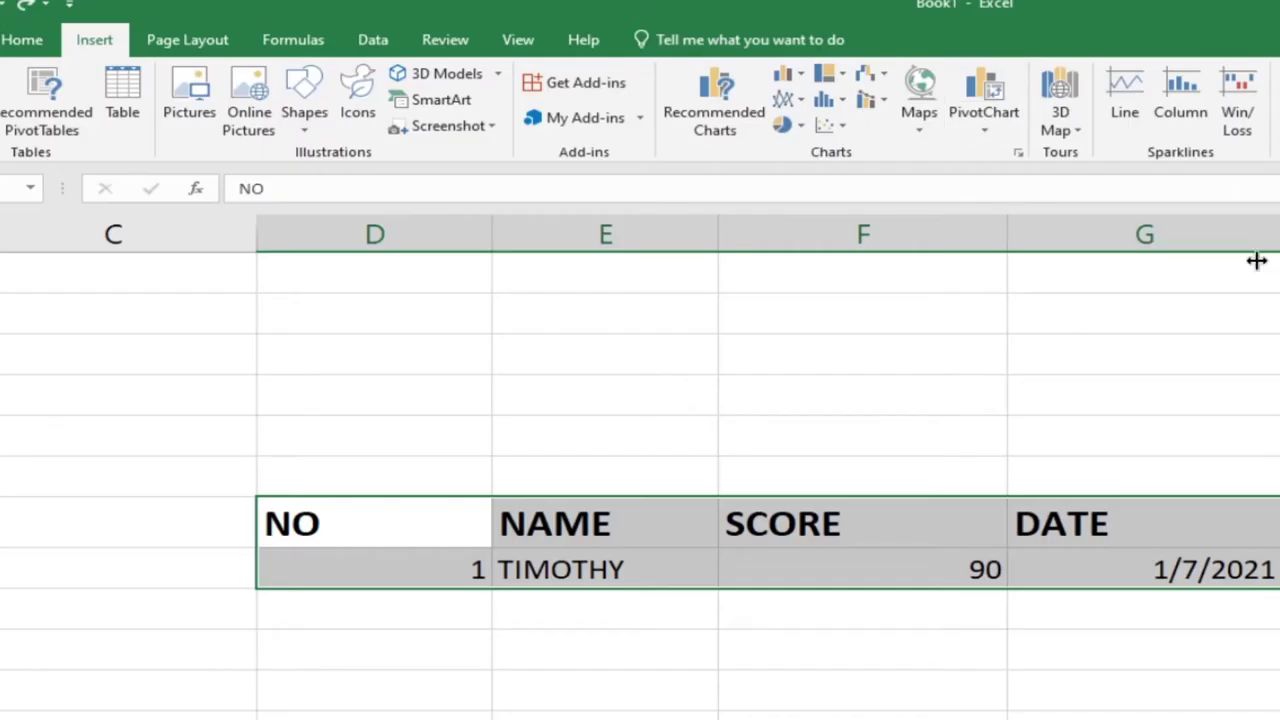
{"action": "left_click", "coordinate": [116, 118]}
{"action": "left_click", "coordinate": [880, 667]}
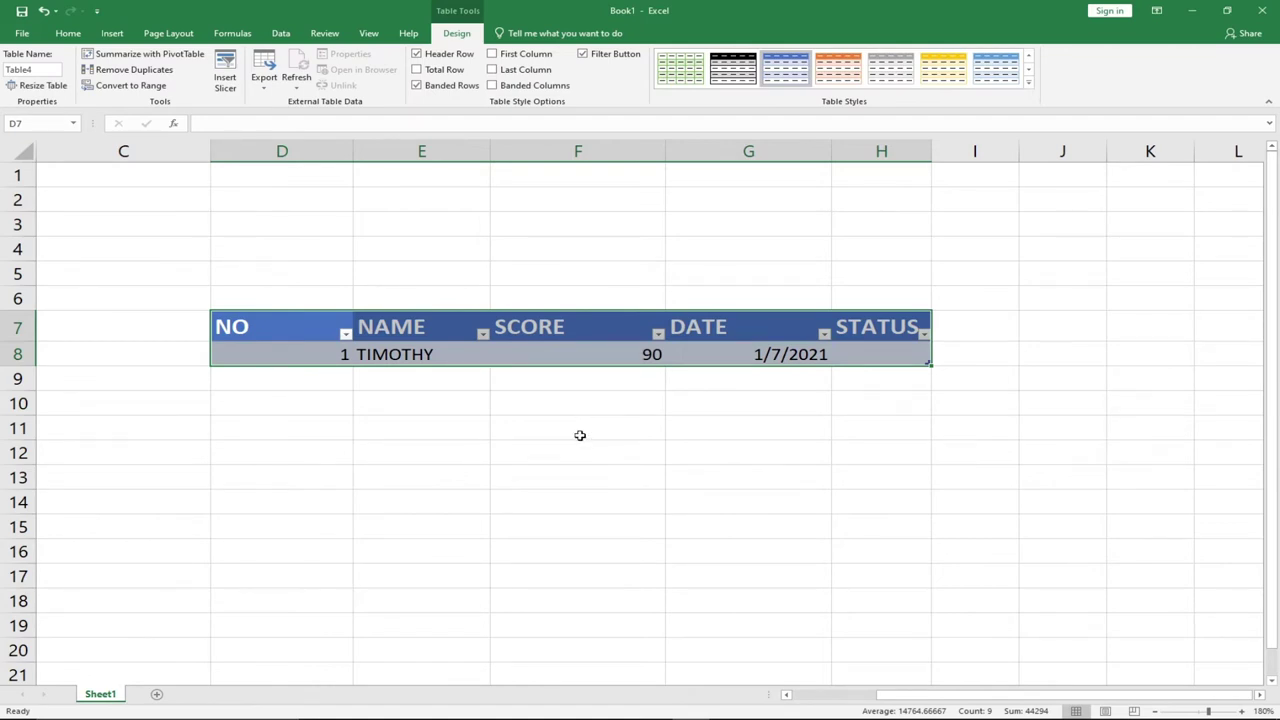
- Set the table style to None, leaving only the header filter buttons
{"action": "left_click", "coordinate": [1029, 83]}
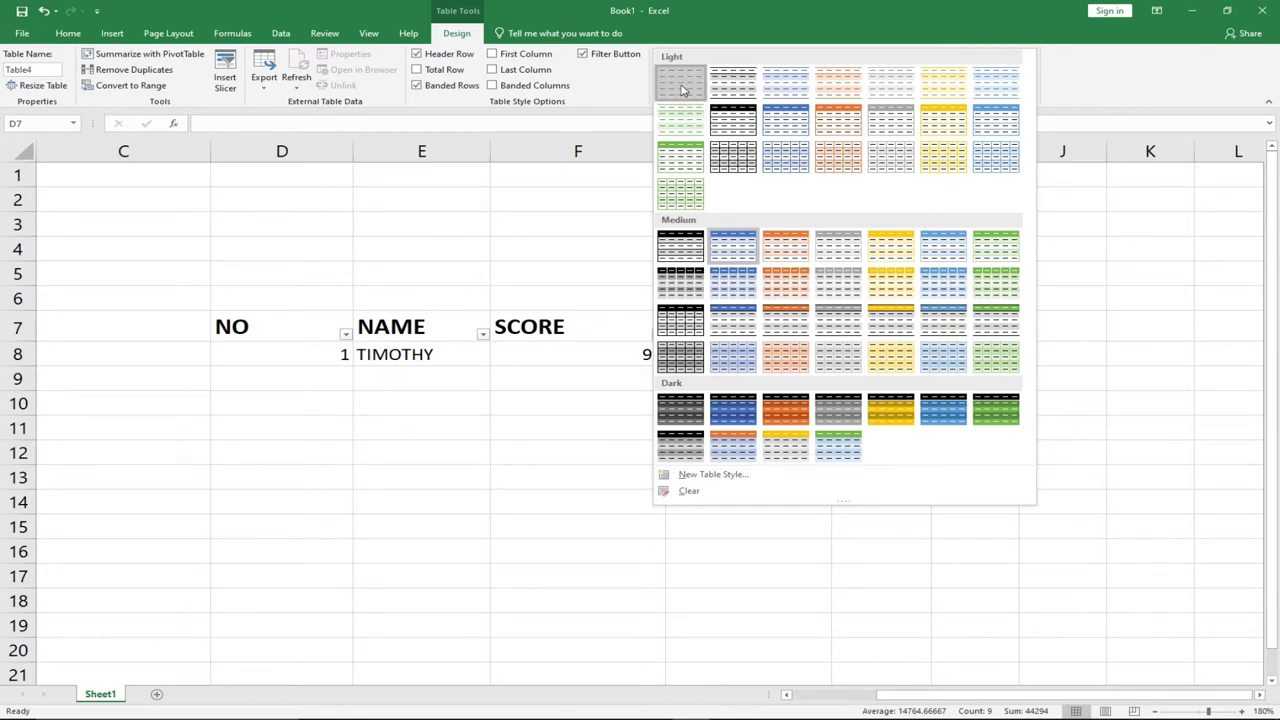
{"action": "left_click", "coordinate": [682, 93]}
{"action": "left_click", "coordinate": [551, 349]}
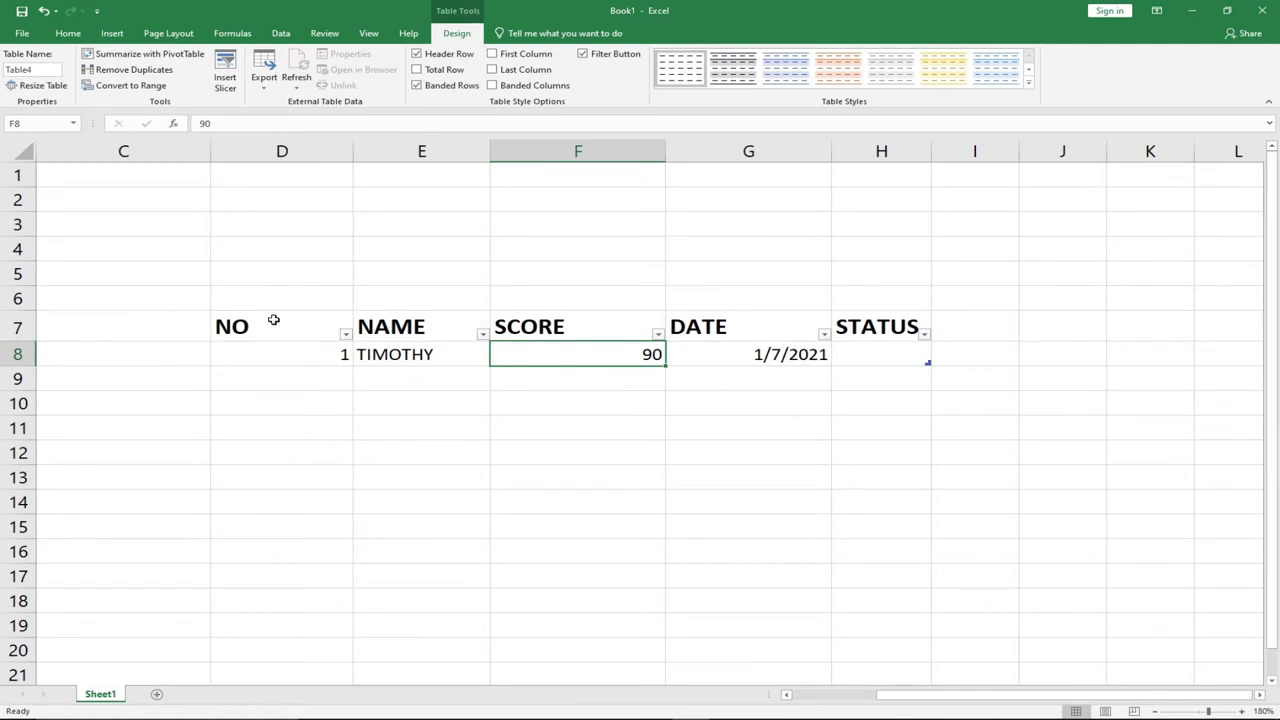
{"action": "left_click_drag", "start_coordinate": [275, 320], "coordinate": [866, 360]}
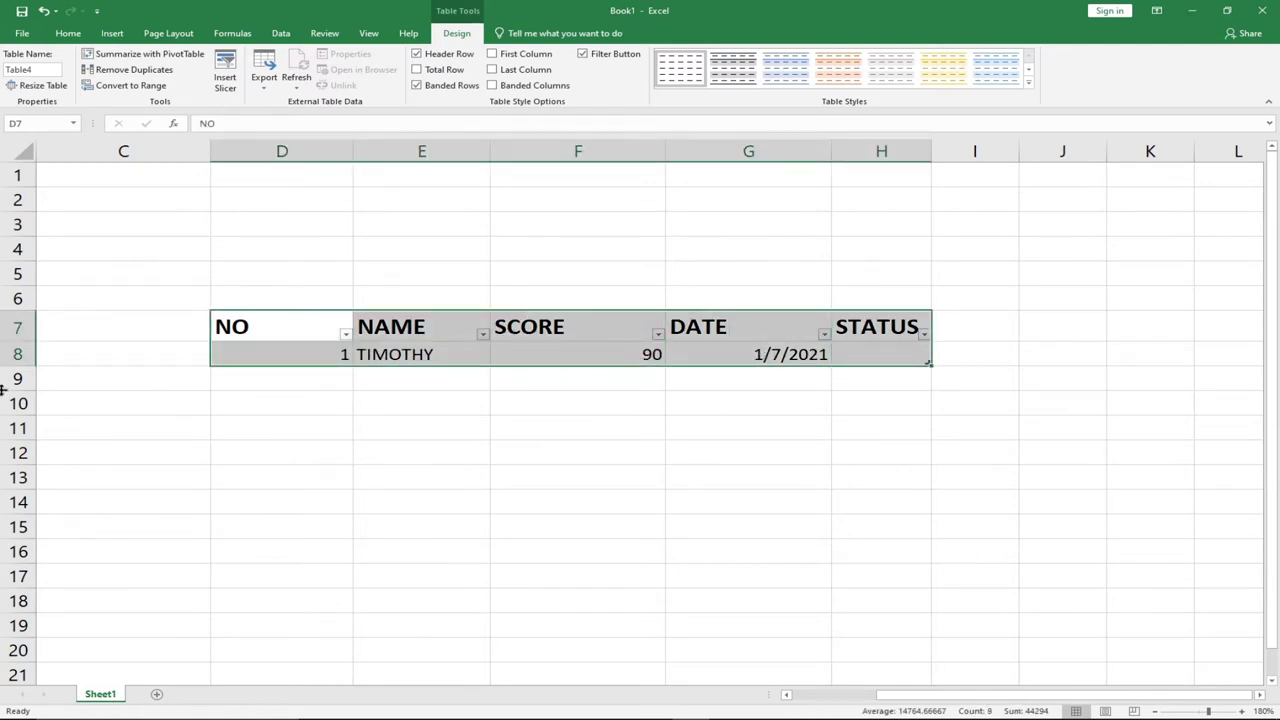
{"action": "left_click", "coordinate": [495, 385]}
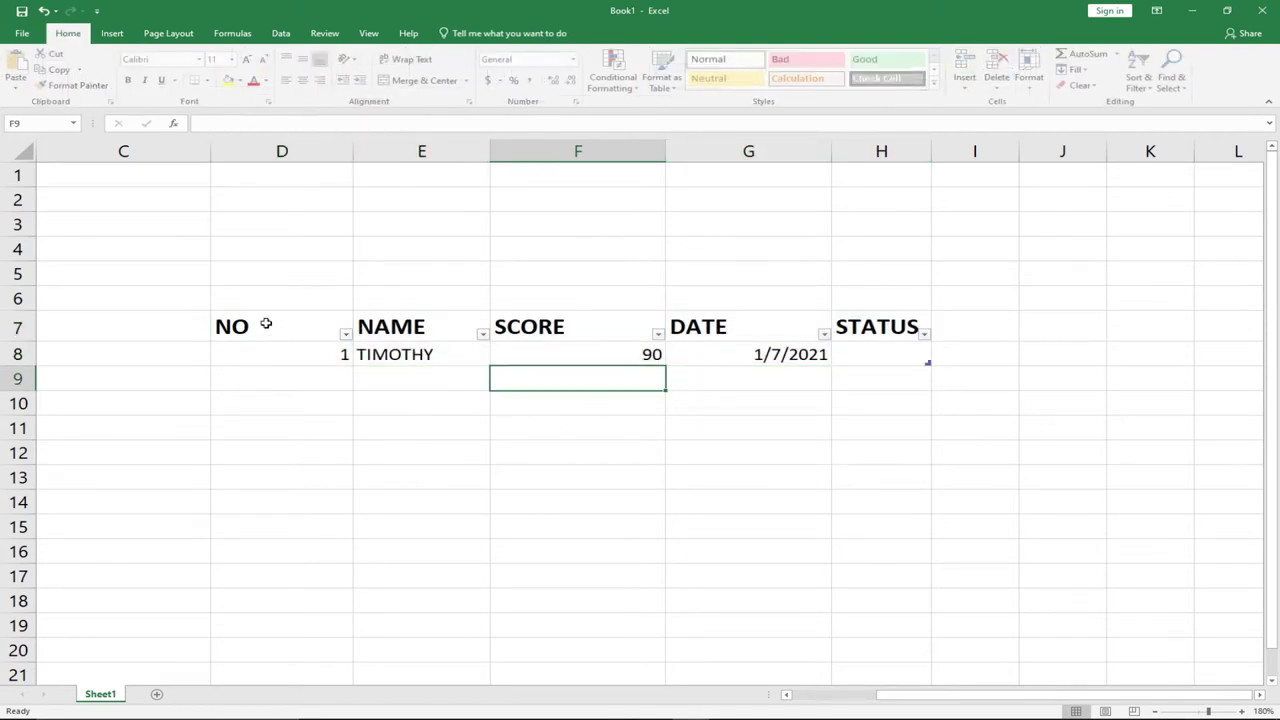
- Add Form from Commands Not in the Ribbon to the Quick Access Toolbar
{"action": "left_click", "coordinate": [585, 348]}
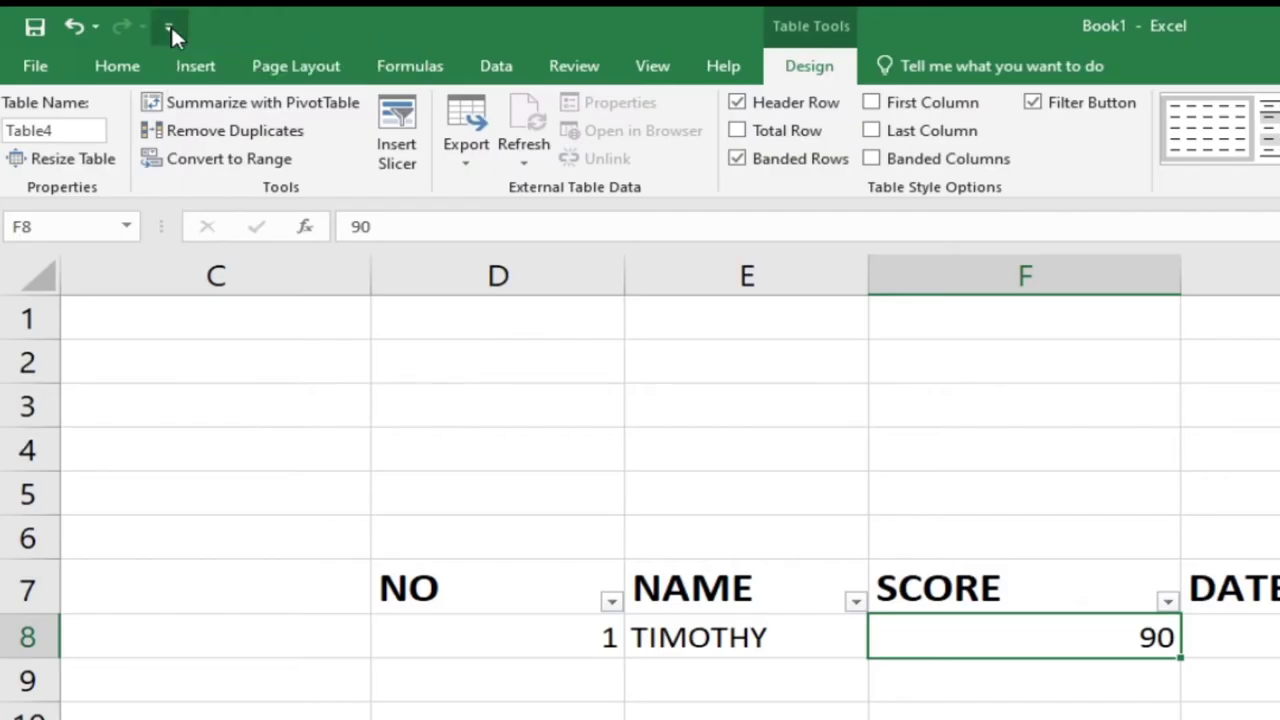
{"action": "left_click", "coordinate": [97, 12]}
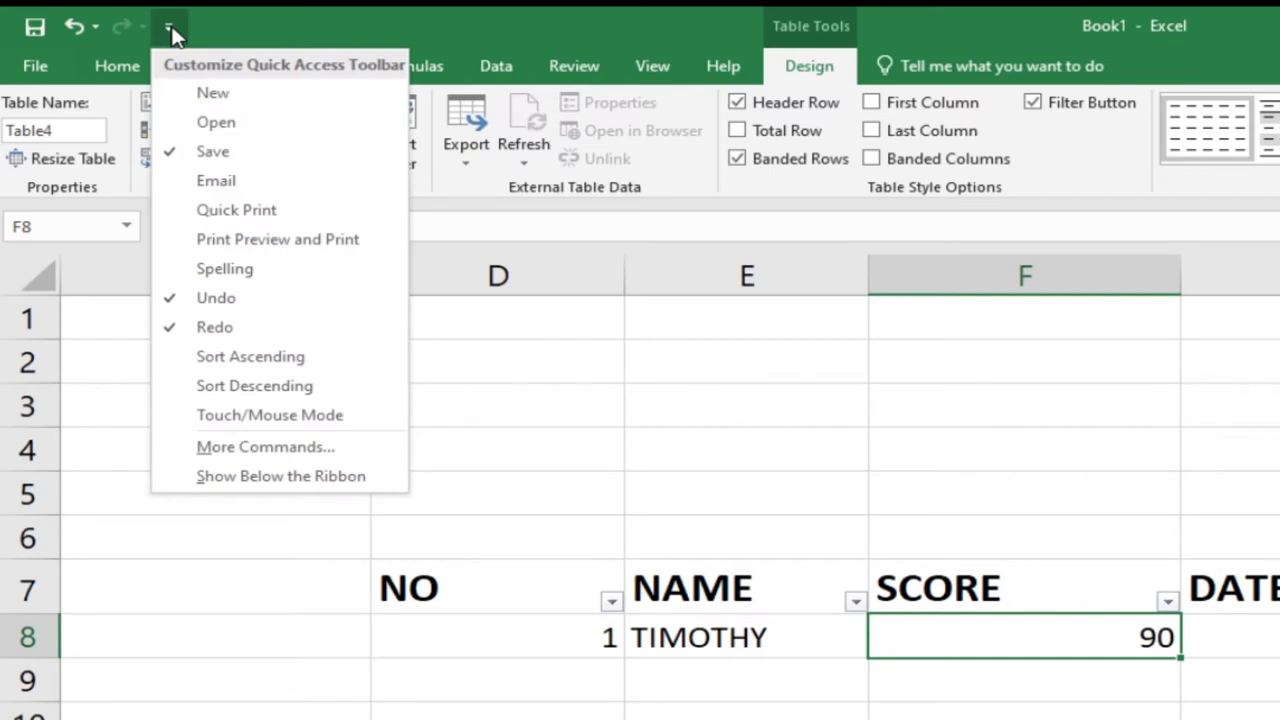
{"action": "left_click", "coordinate": [262, 449]}
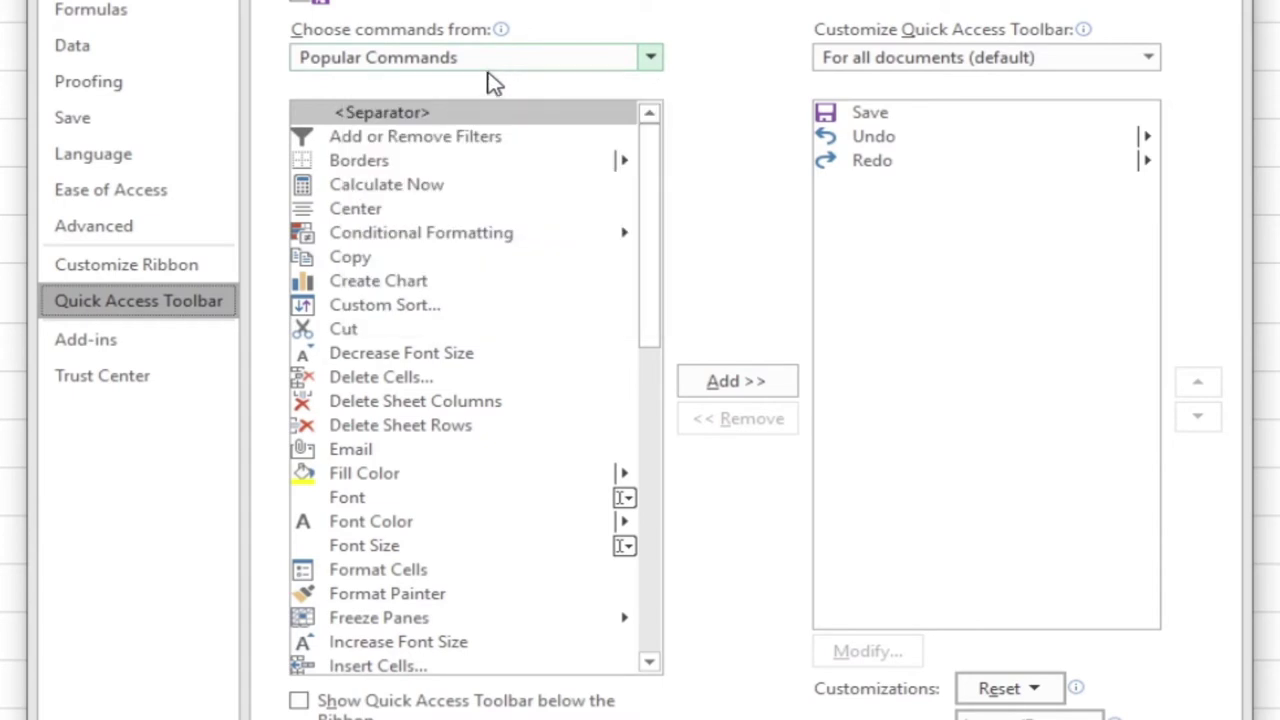
{"action": "left_click", "coordinate": [651, 60]}
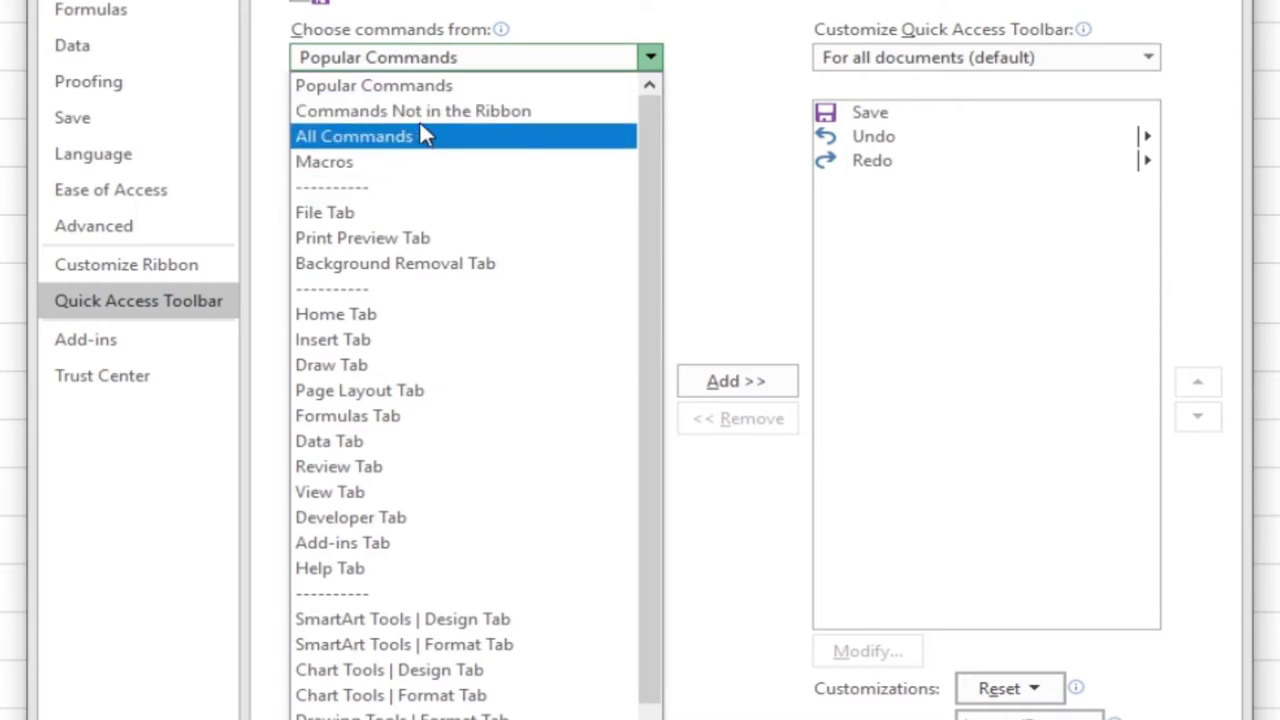
{"action": "left_click", "coordinate": [455, 114]}
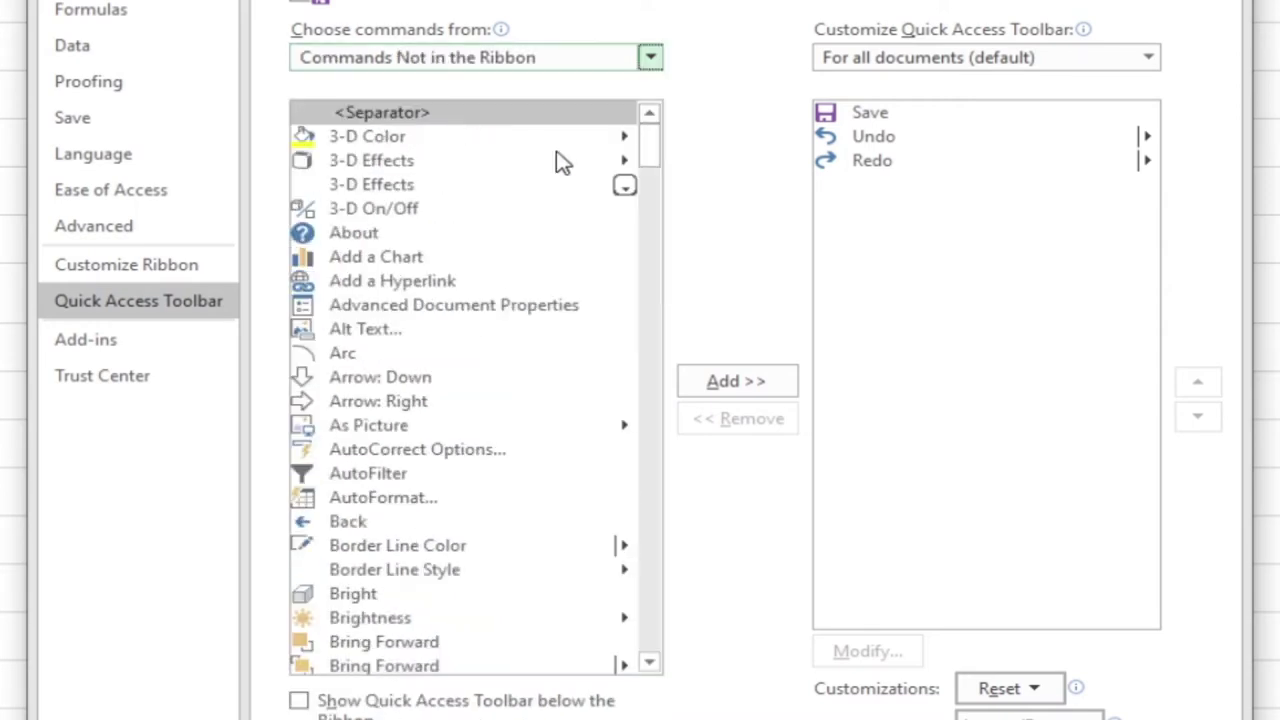
{"action": "left_click_drag", "start_coordinate": [655, 160], "coordinate": [645, 290]}
{"action": "left_click", "coordinate": [352, 300]}
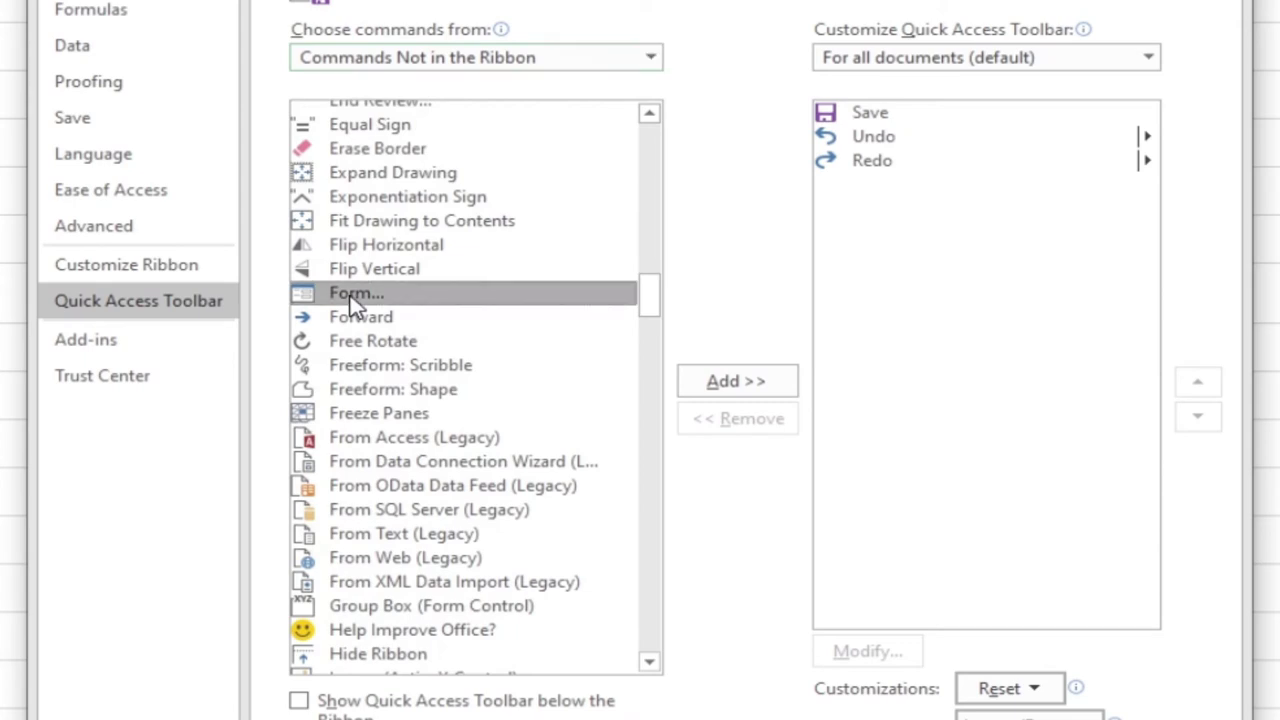
{"action": "left_click", "coordinate": [728, 382]}
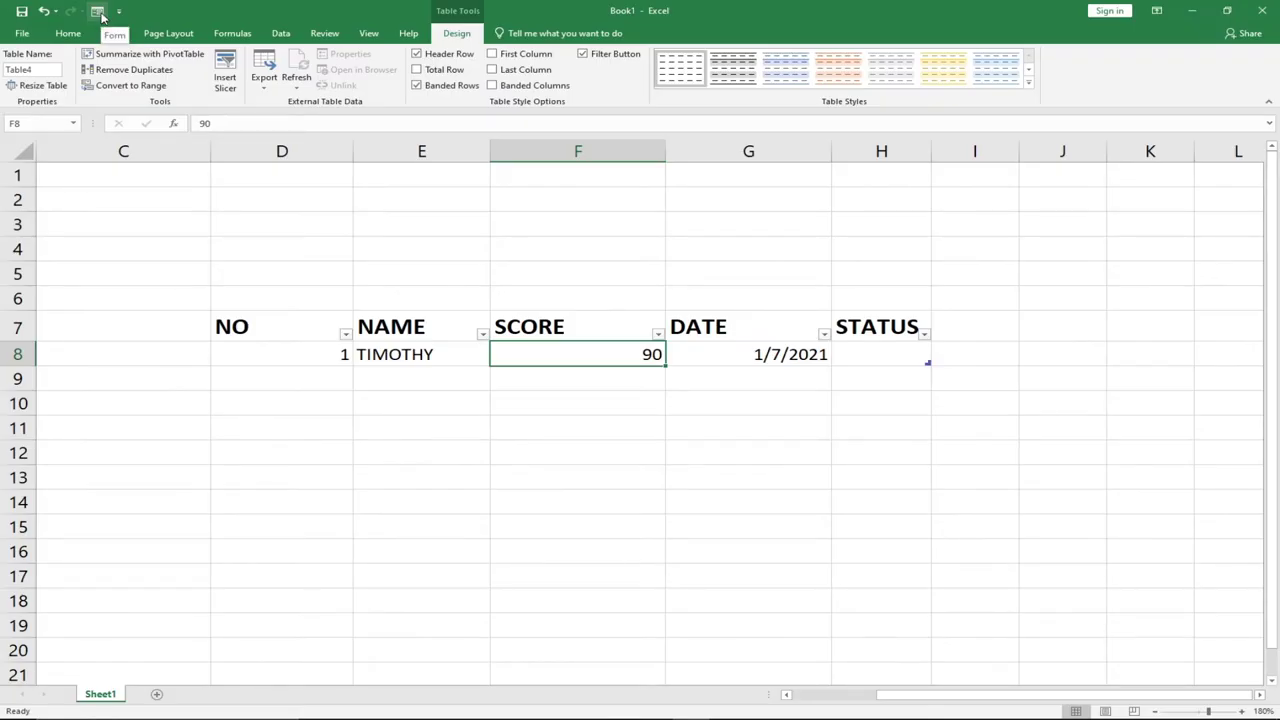
- Launch the Form dialog for the table, move it aside, and begin a blank record
{"action": "left_click", "coordinate": [100, 14]}
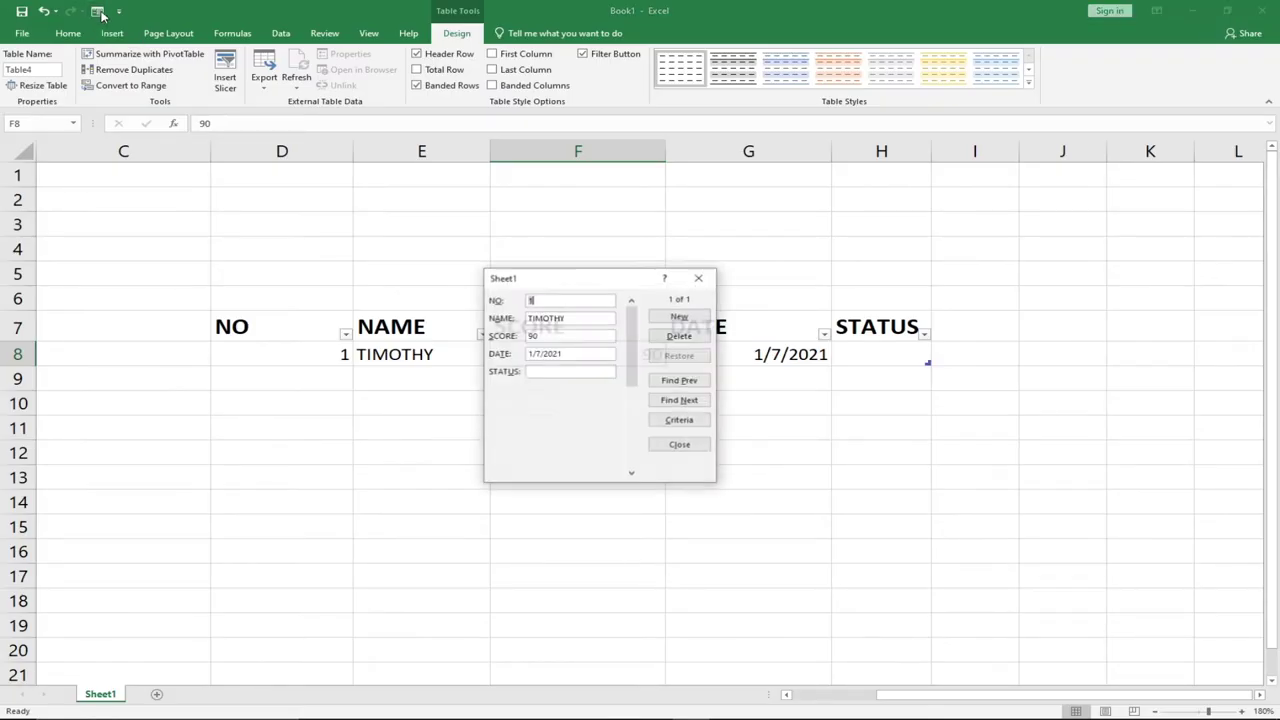
{"action": "left_click_drag", "start_coordinate": [580, 286], "coordinate": [867, 311]}
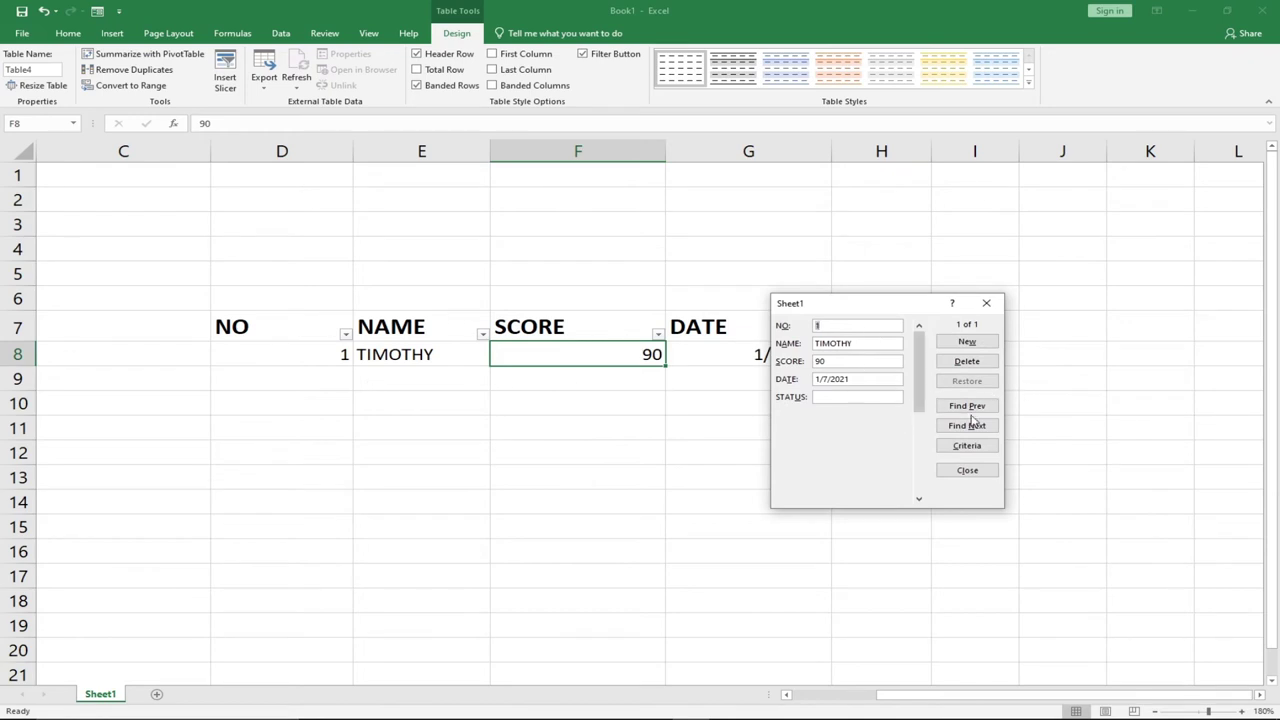
{"action": "left_click", "coordinate": [967, 342]}
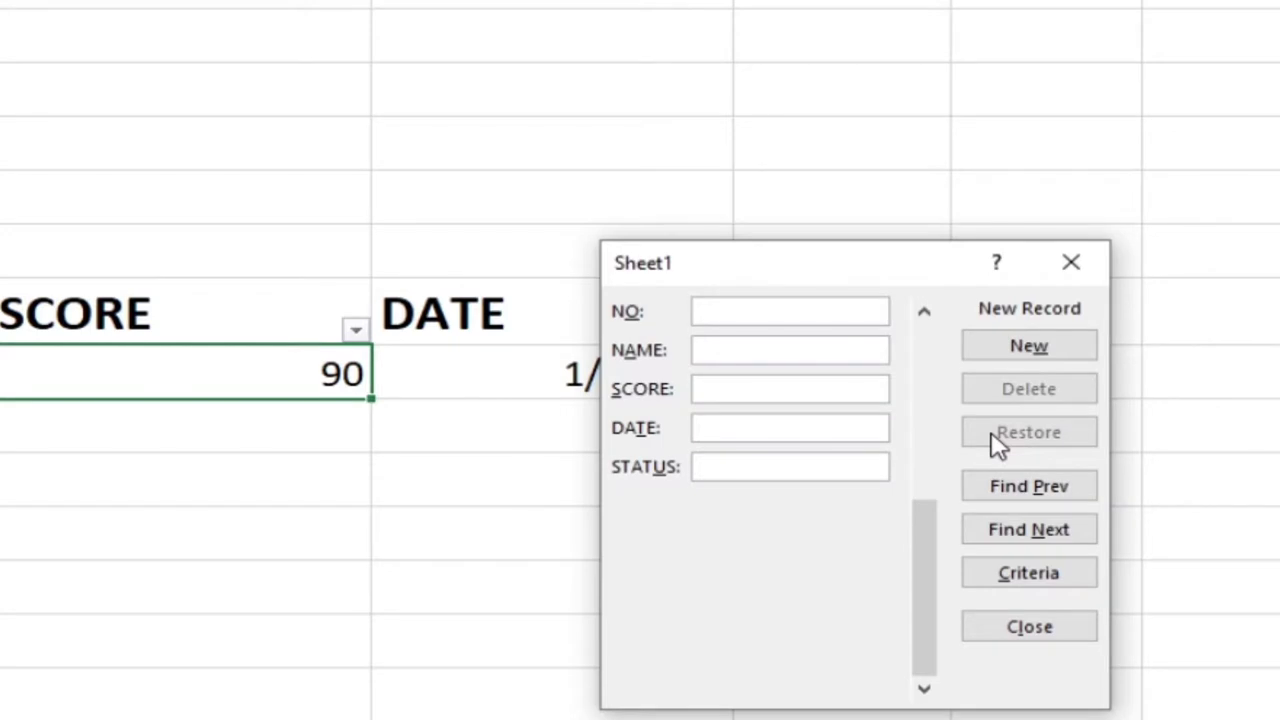
- Enter record 2 with its name, score 80, date 2/07/2021, status ACTIVE, and commit it
{"action": "type", "text": "2"}
{"action": "left_click", "coordinate": [844, 343]}
{"action": "type", "text": "AARON"}
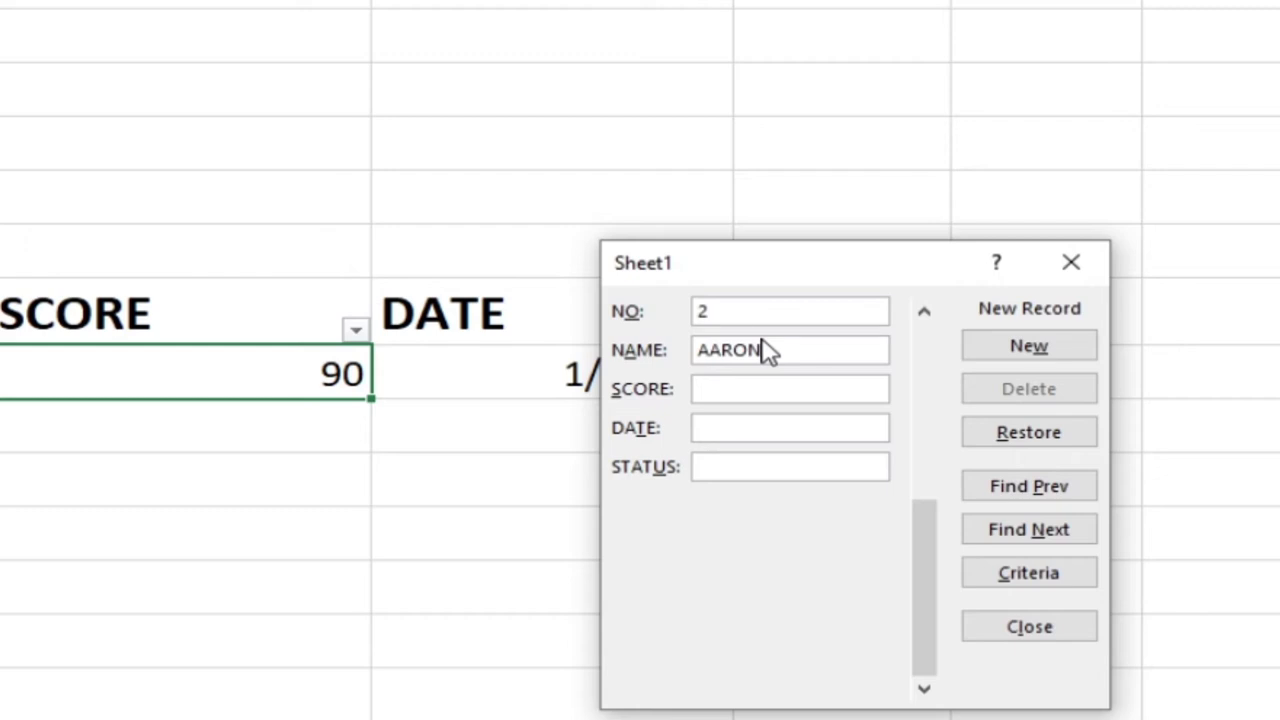
{"action": "left_click", "coordinate": [809, 390]}
{"action": "type", "text": "800"}
{"action": "key", "text": "BackSpace"}
{"action": "left_click", "coordinate": [788, 428]}
{"action": "type", "text": "2/07"}
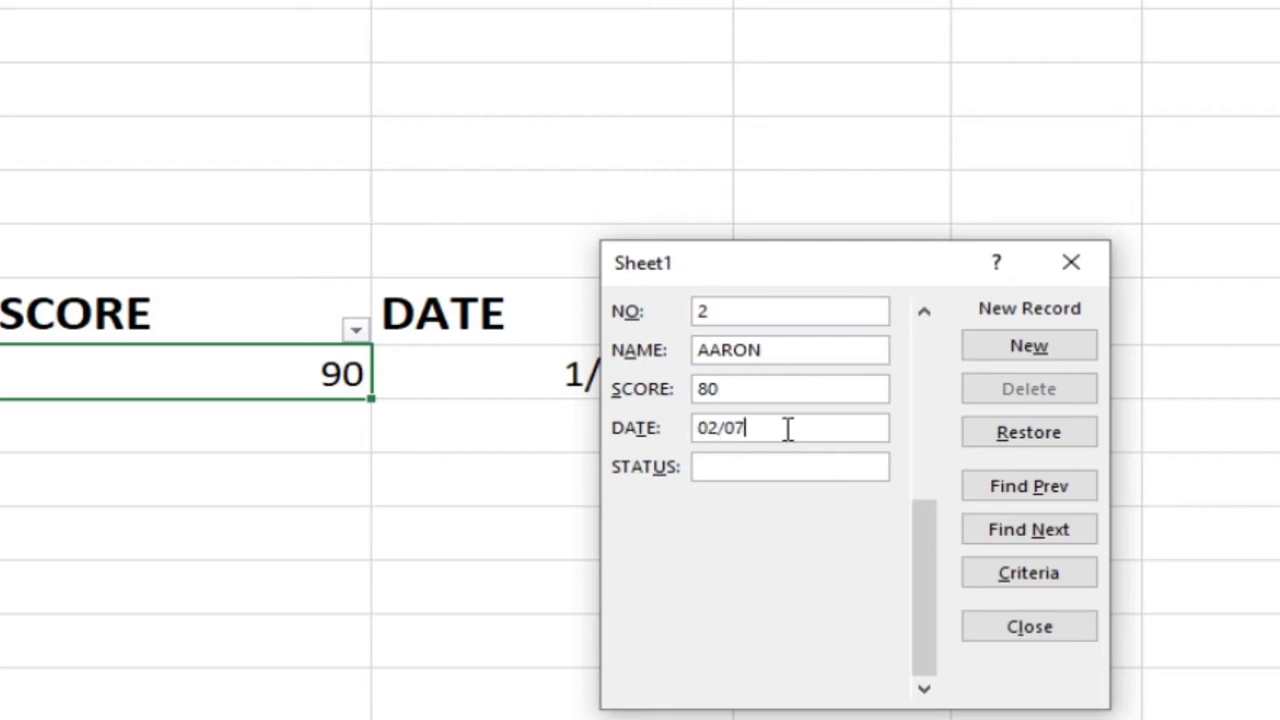
{"action": "type", "text": "/2021"}
{"action": "left_click", "coordinate": [785, 462]}
{"action": "type", "text": "ACTIVE"}
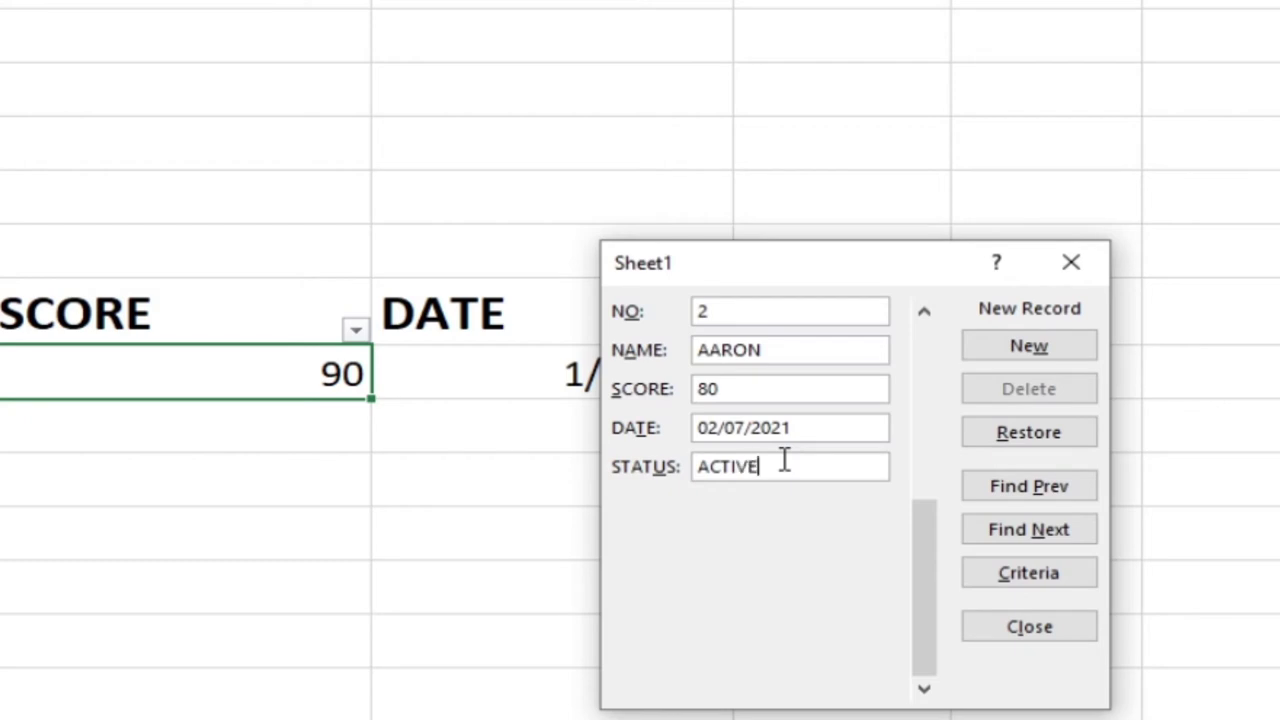
{"action": "left_click", "coordinate": [1030, 350]}
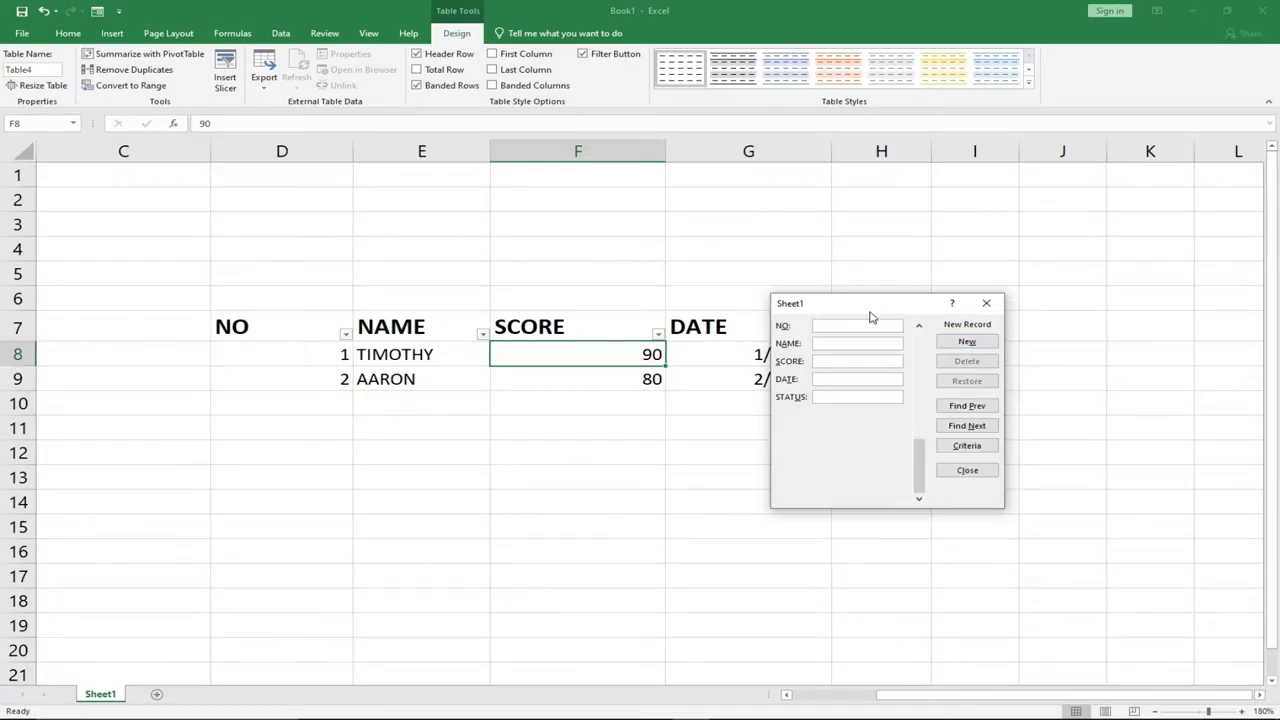
- Load record 2 and replace its NAME with the new name, then save it
{"action": "left_click_drag", "start_coordinate": [870, 317], "coordinate": [586, 286]}
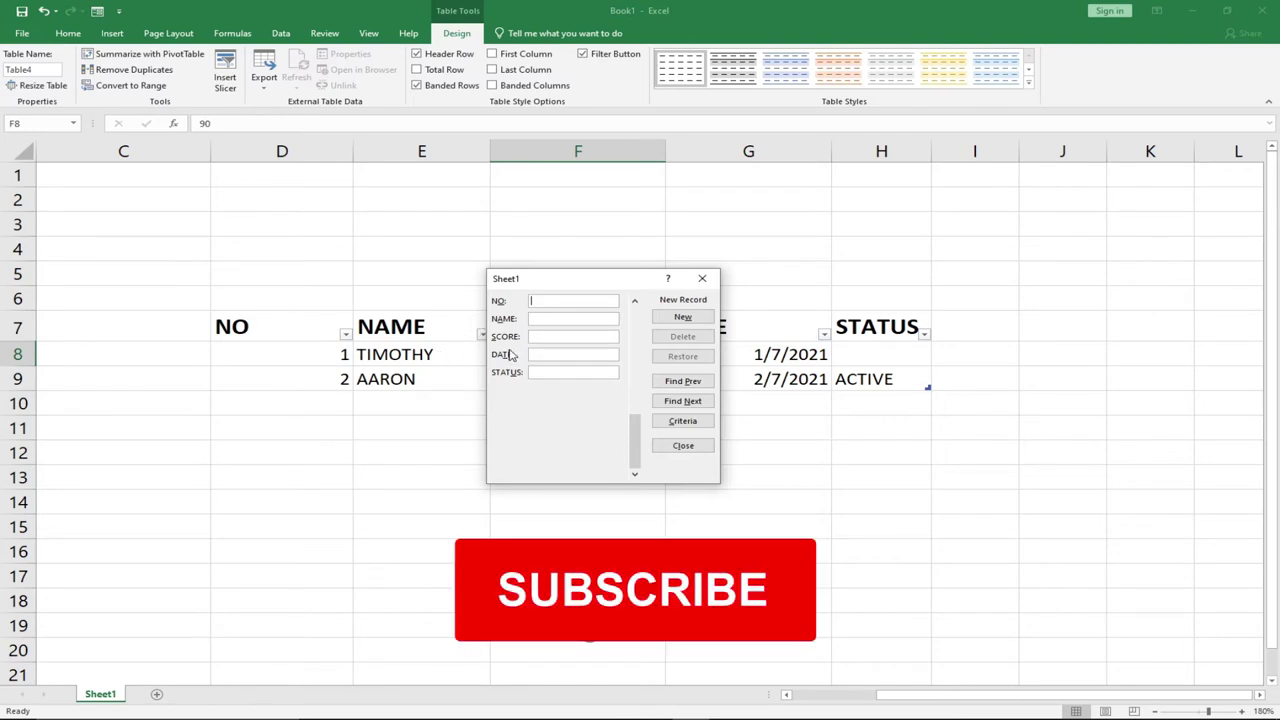
{"action": "left_click", "coordinate": [684, 381]}
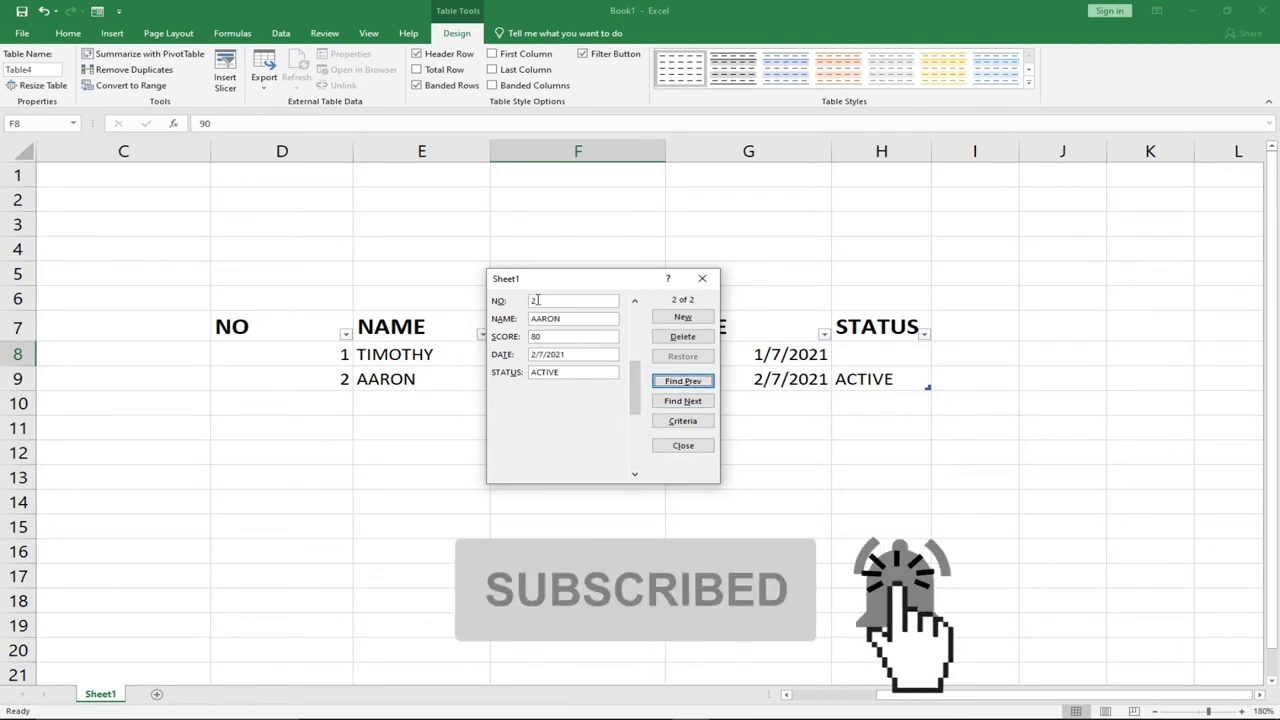
{"action": "left_click", "coordinate": [573, 318]}
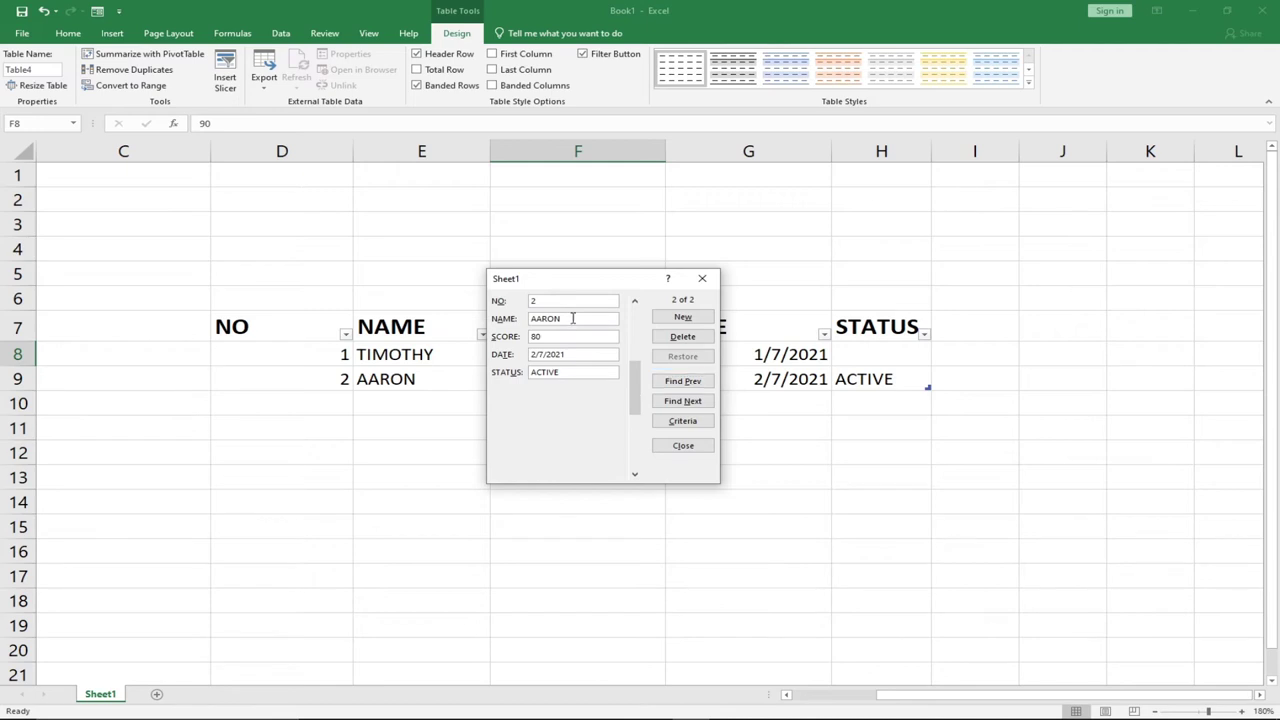
{"action": "double_click", "coordinate": [553, 318]}
{"action": "type", "text": "DRYH"}
{"action": "key", "text": "BackSpace"}
{"action": "key", "text": "BackSpace"}
{"action": "type", "text": "SETH"}
{"action": "left_click", "coordinate": [681, 317]}
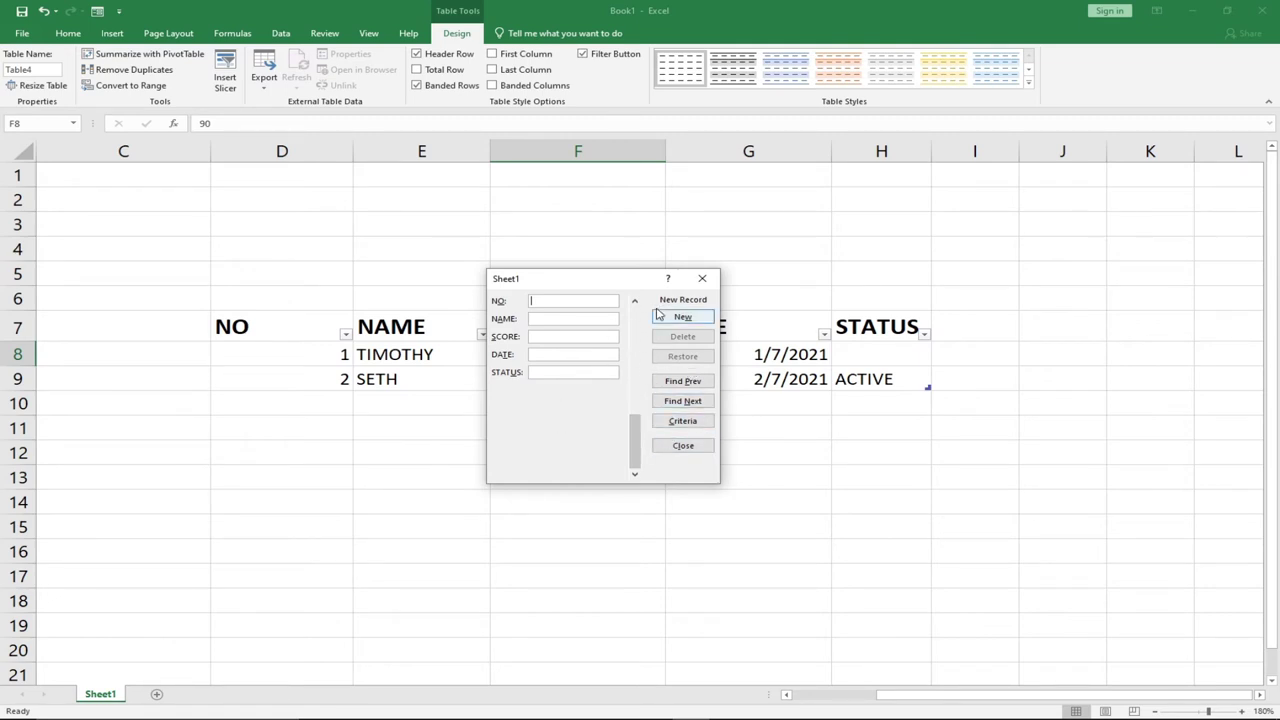
- Recall record 2, try changing its score from 80 to 90, then Restore to discard
{"action": "left_click", "coordinate": [676, 382]}
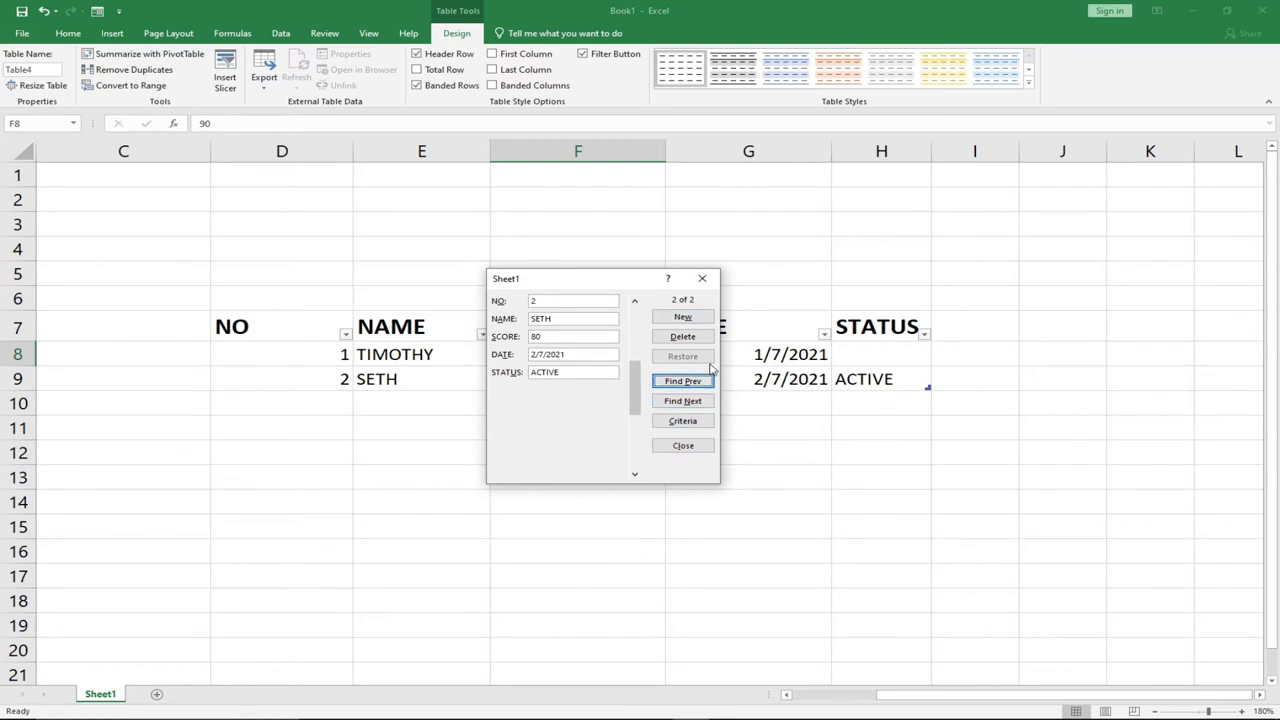
{"action": "left_click", "coordinate": [558, 337]}
{"action": "key", "text": "BackSpace"}
{"action": "key", "text": "BackSpace"}
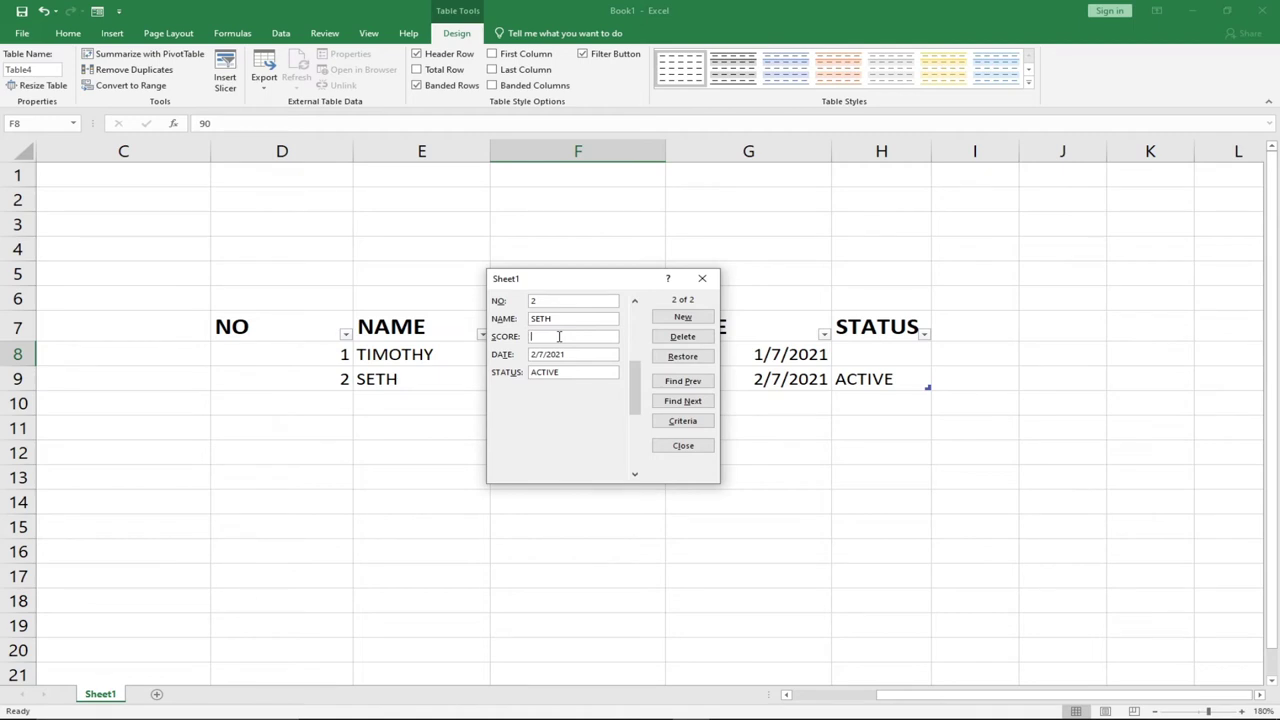
{"action": "type", "text": "90"}
{"action": "left_click", "coordinate": [683, 356]}
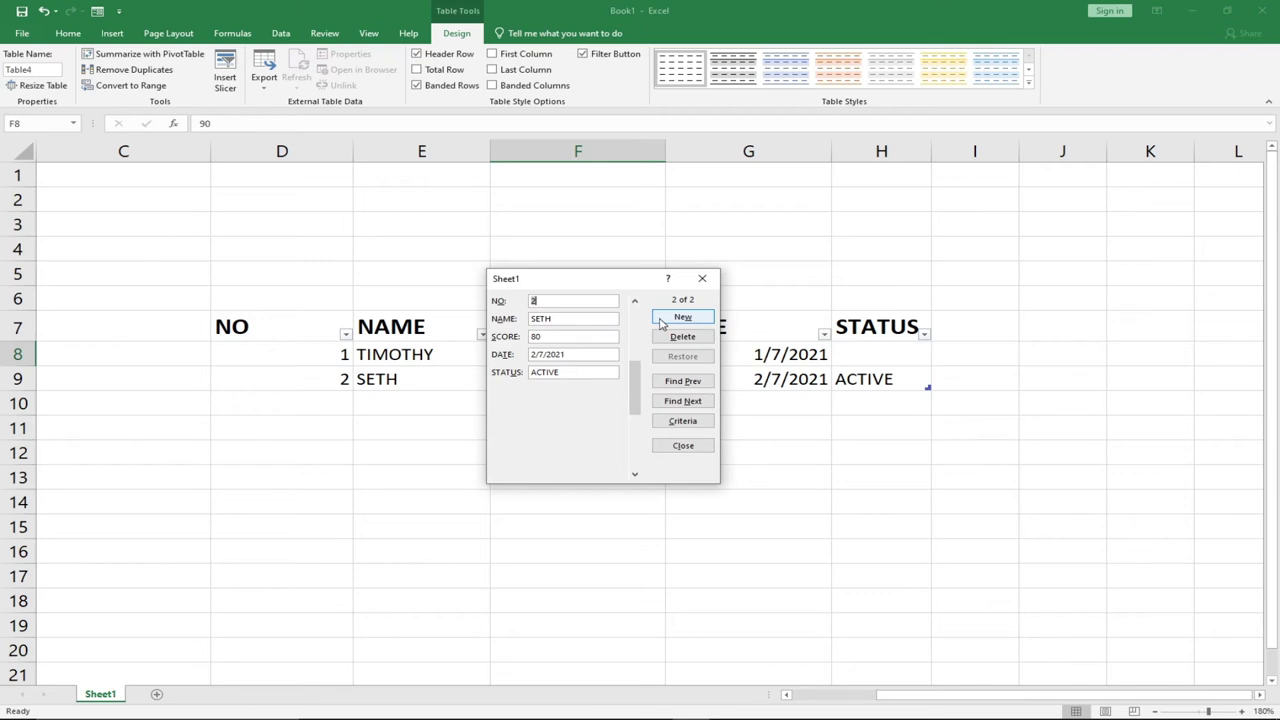
- Add record 3 with its name, score 89, date 2/07/2021, status NOT ACTIVE
{"action": "left_click", "coordinate": [661, 321]}
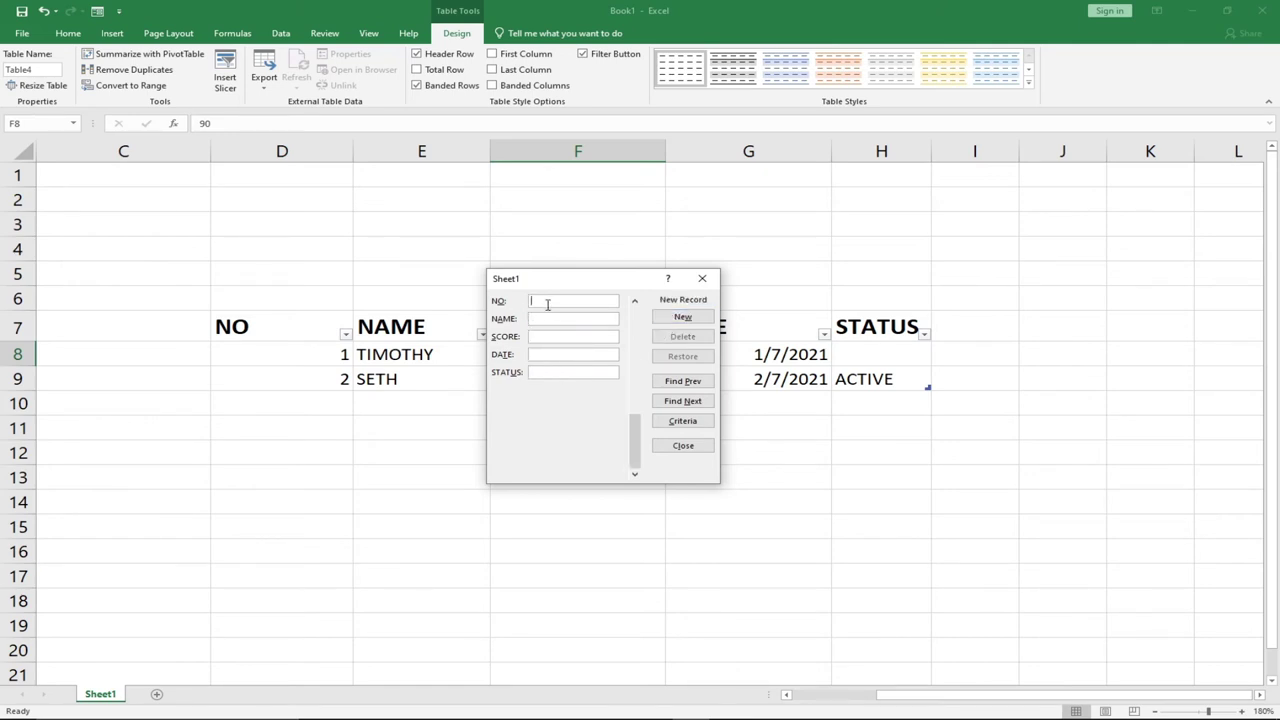
{"action": "type", "text": "3"}
{"action": "left_click", "coordinate": [562, 318]}
{"action": "type", "text": "ABENA"}
{"action": "type", "text": "8"}
{"action": "type", "text": "2/0"}
{"action": "type", "text": "7/2021"}
{"action": "type", "text": "NOT ACTIVE"}
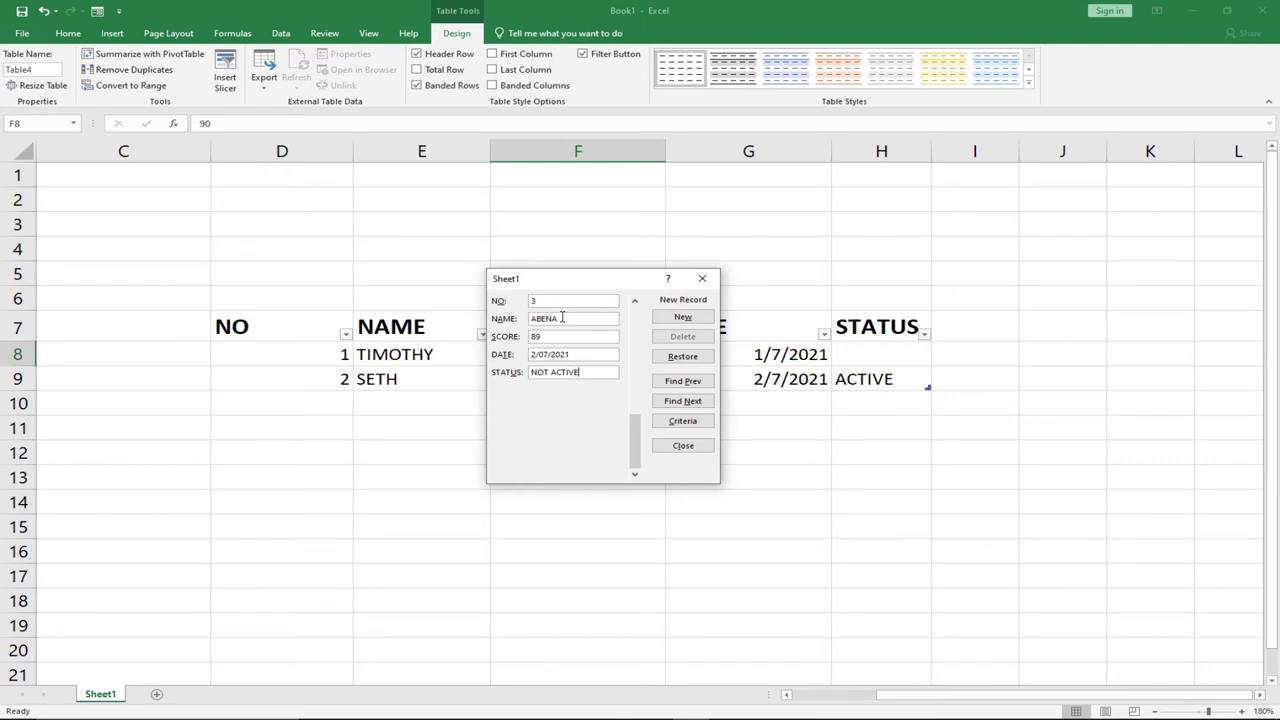
{"action": "left_click", "coordinate": [670, 318]}
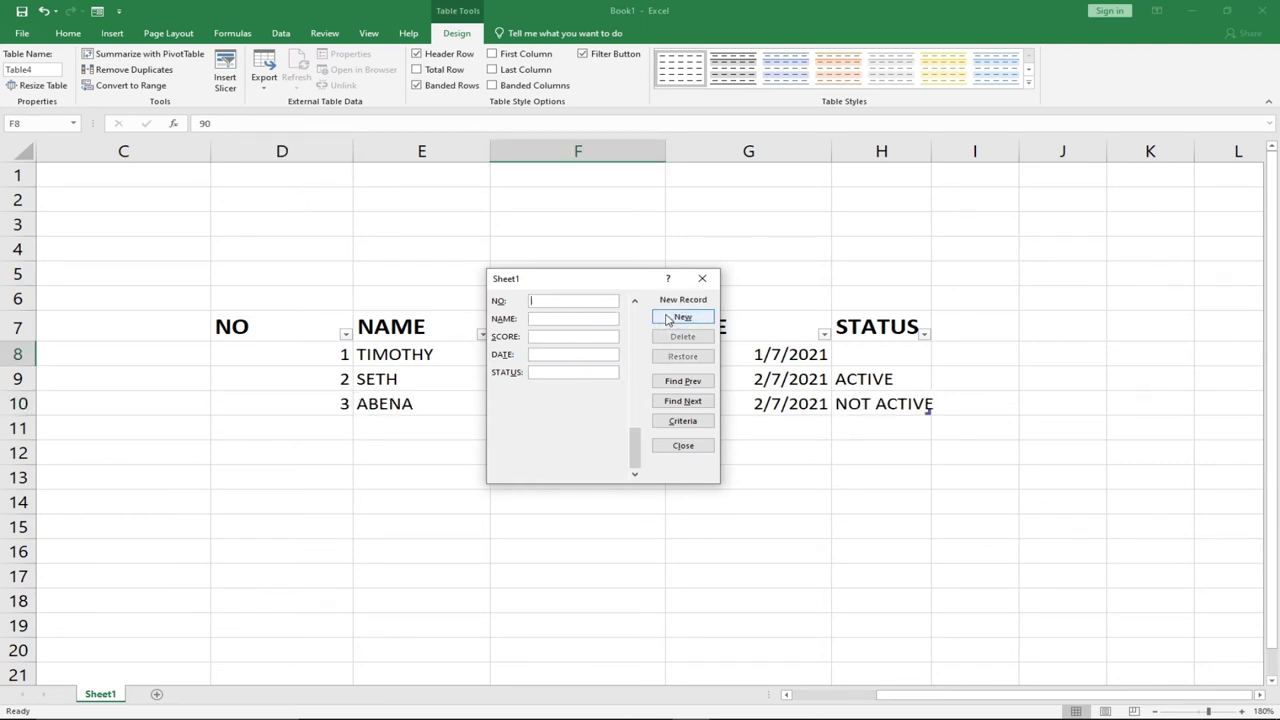
- Step back to record 1 and fill its empty STATUS with ACTIVE
{"action": "left_click_drag", "start_coordinate": [616, 285], "coordinate": [562, 304]}
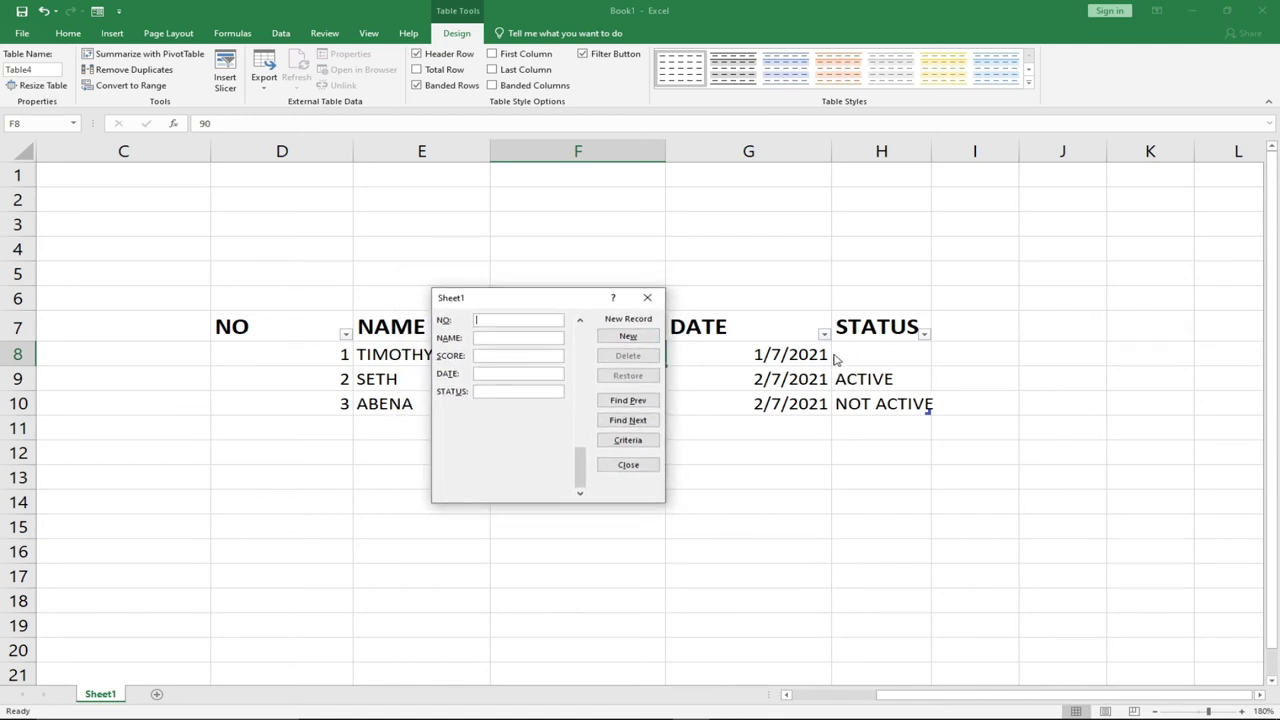
{"action": "left_click", "coordinate": [621, 403]}
{"action": "left_click", "coordinate": [621, 403]}
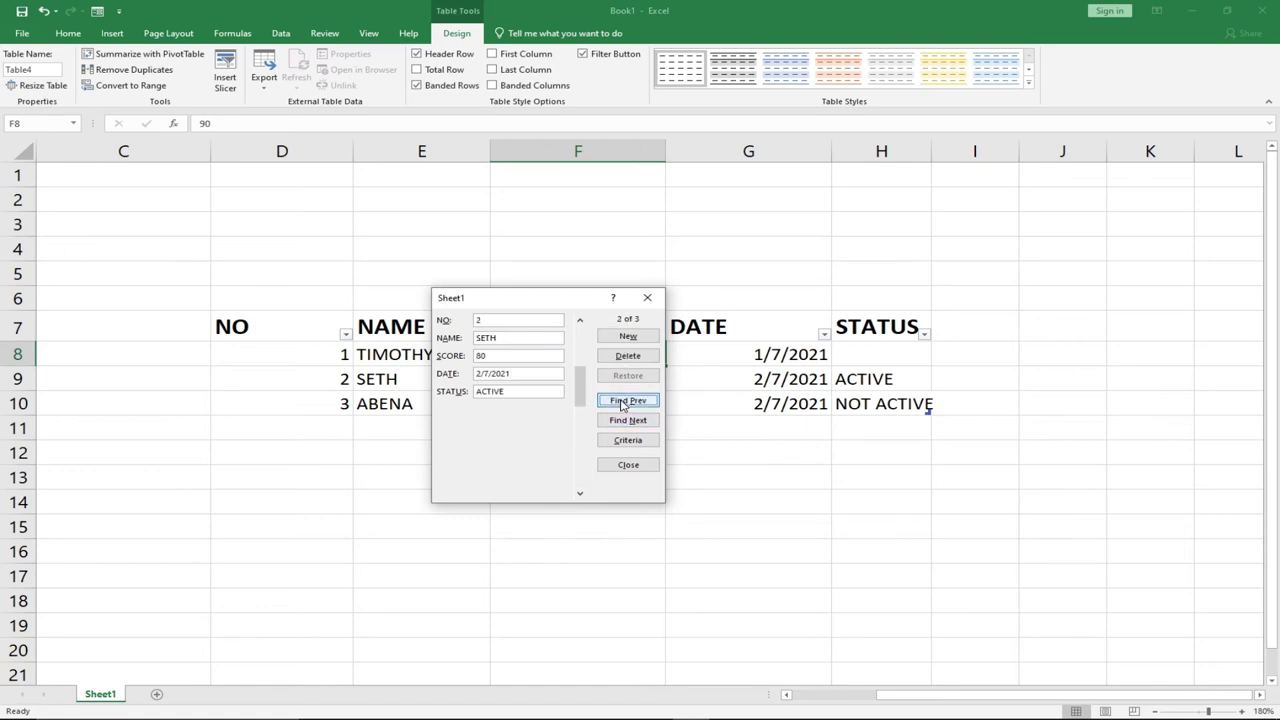
{"action": "left_click", "coordinate": [621, 403]}
{"action": "left_click", "coordinate": [521, 391]}
{"action": "type", "text": "ACTIVE"}
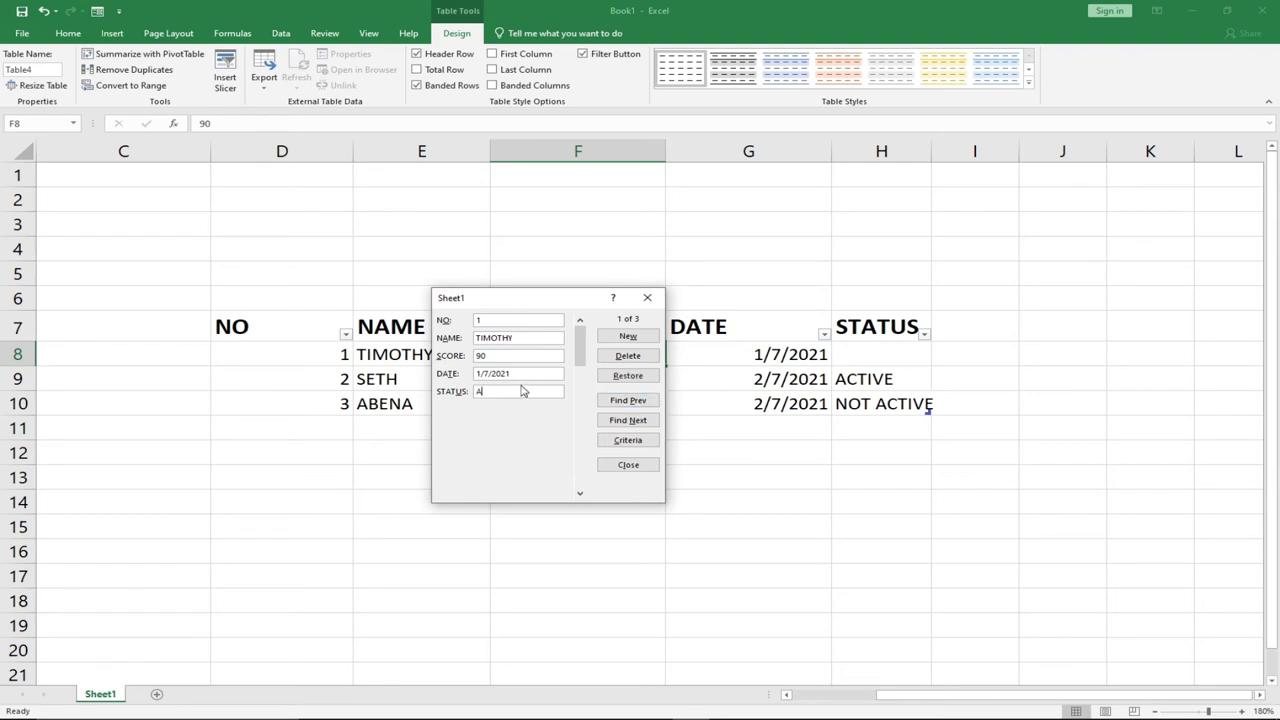
{"action": "left_click", "coordinate": [627, 337]}
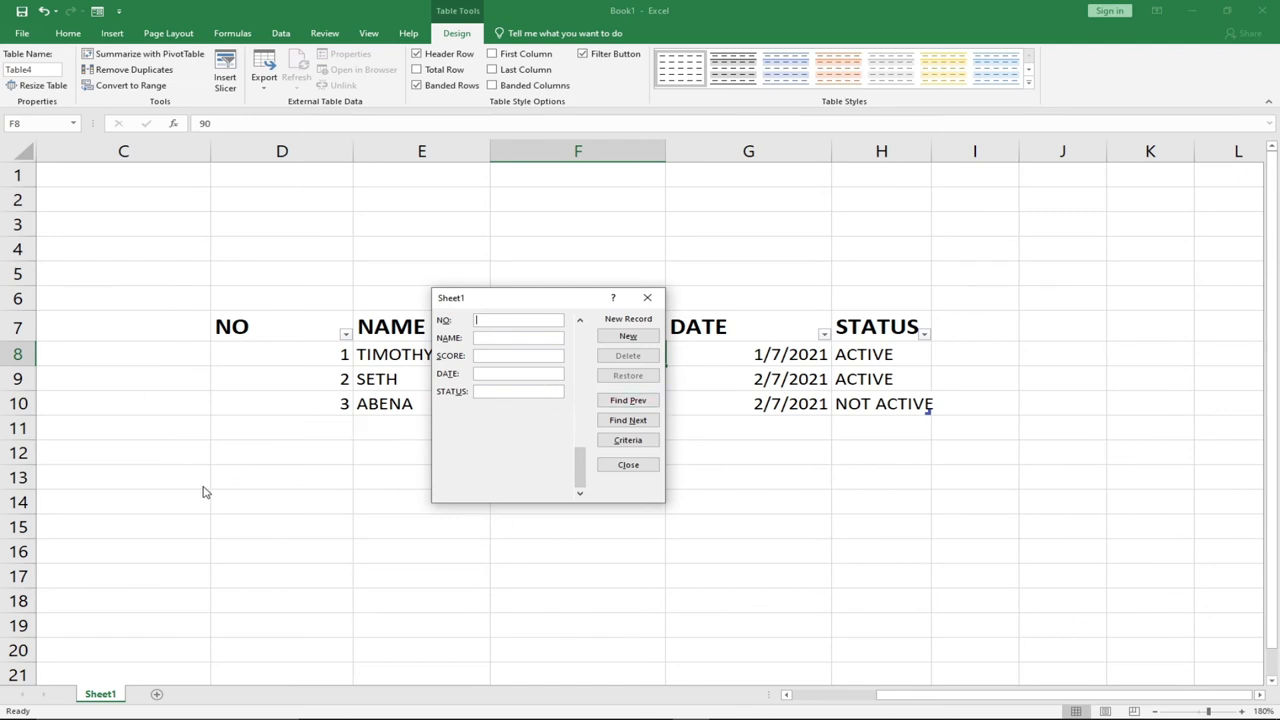
- Switch the data form to Criteria mode and enter SETH as the NAME search criterion
{"action": "left_click", "coordinate": [621, 445]}
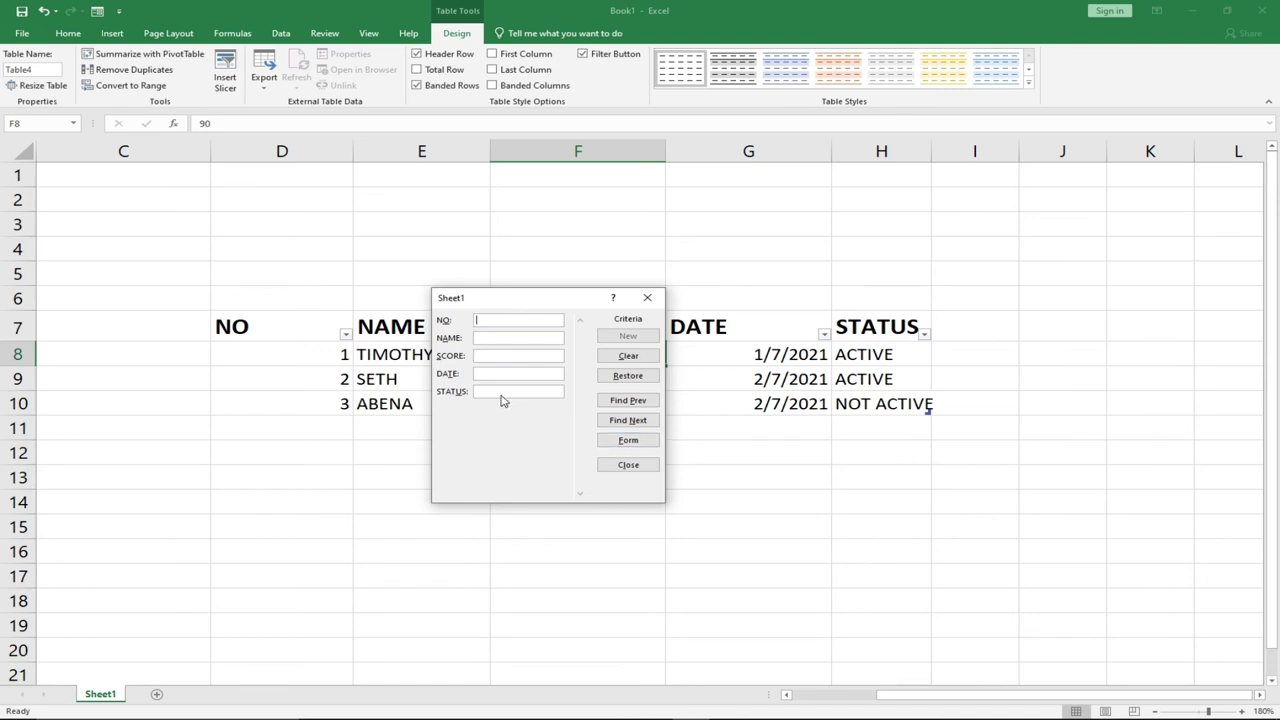
{"action": "left_click", "coordinate": [491, 339]}
{"action": "type", "text": "SETH"}
- Use Find Prev to jump to SETH's record, record 2 of 3 (NO 2, score 80)
{"action": "left_click", "coordinate": [618, 402]}
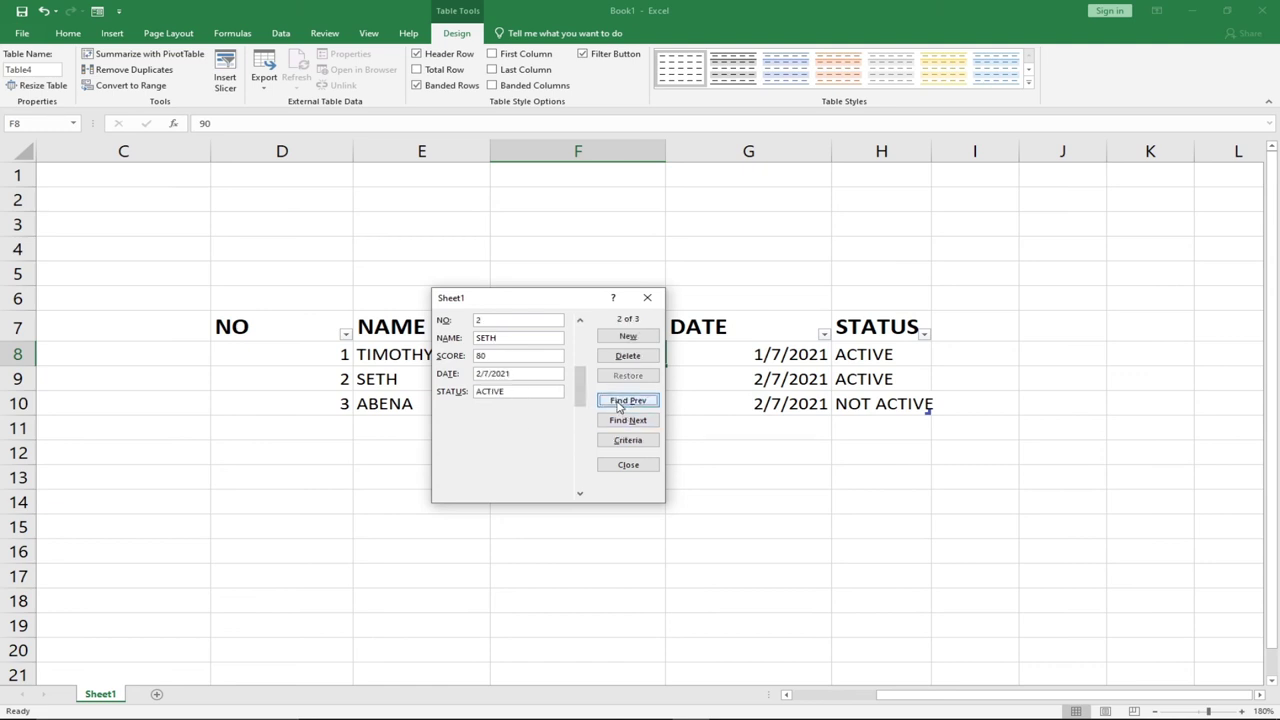